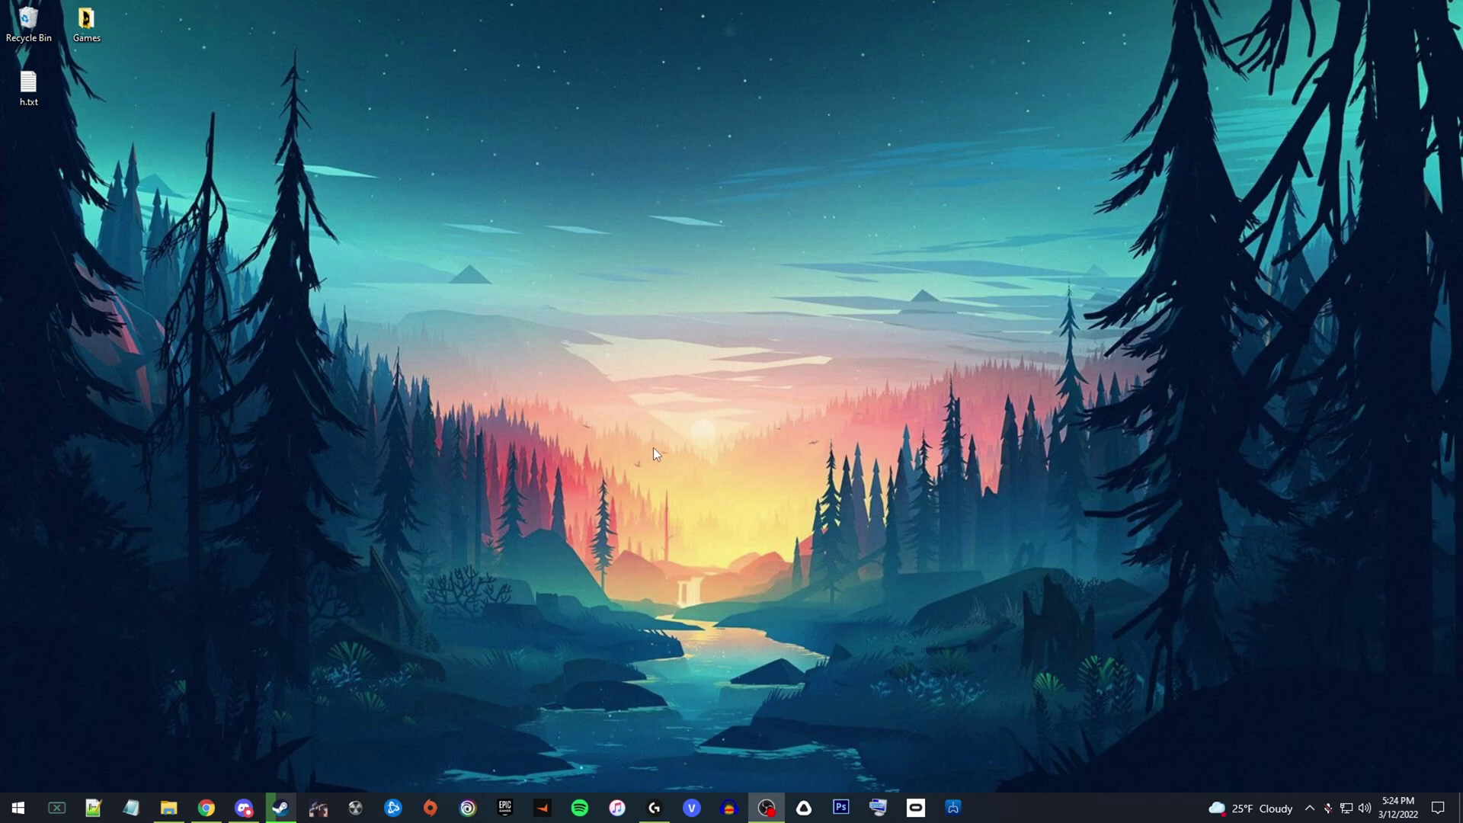
Open the Action Center to see the G HUB notice that device DPI was set to 600
key("super+a")
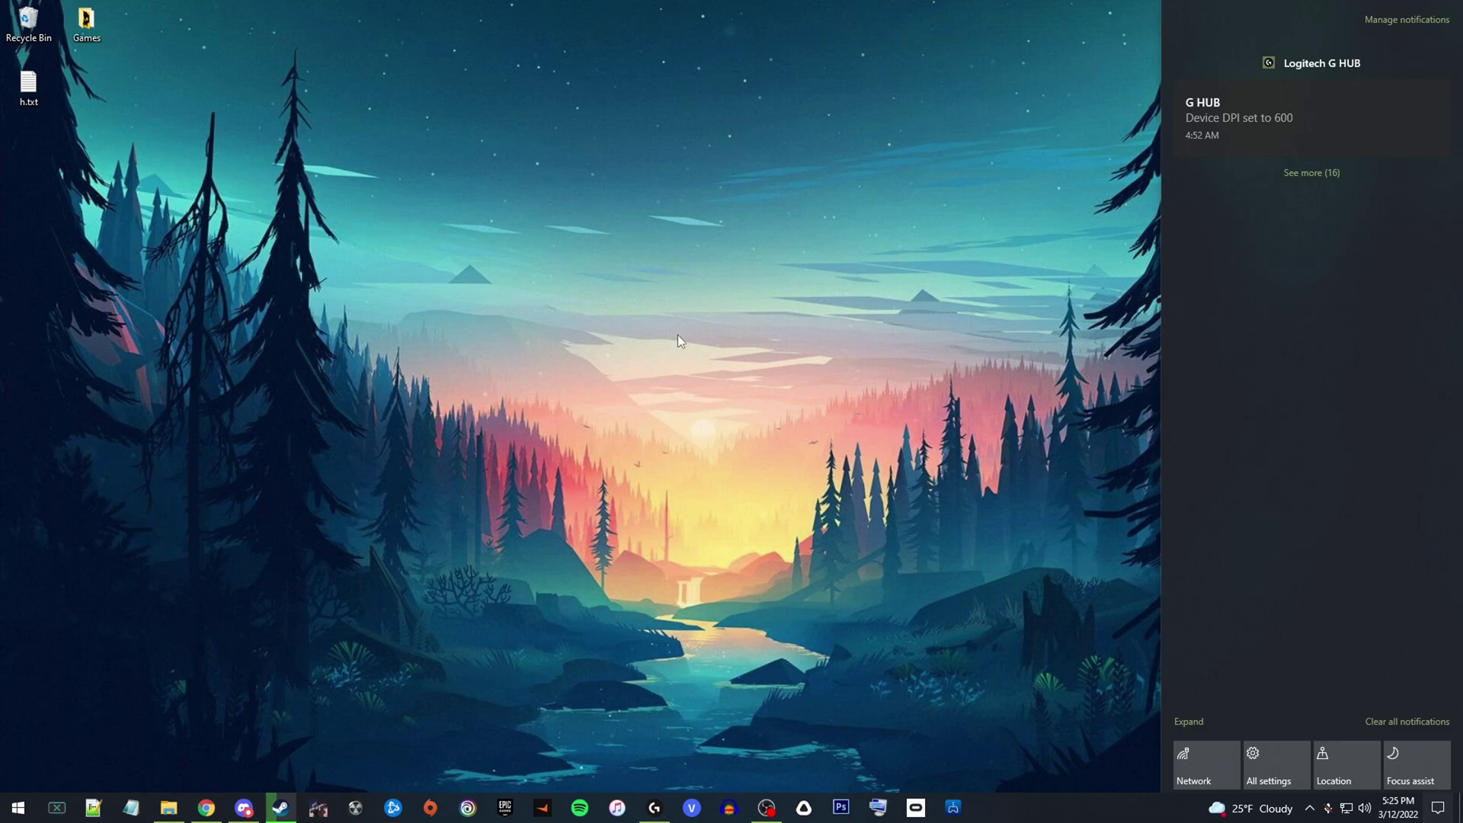
Expand all 16 G HUB notifications and scroll through the repeated DPI messages
left_click(1311, 174)
scroll(1250, 381, "down", 2)
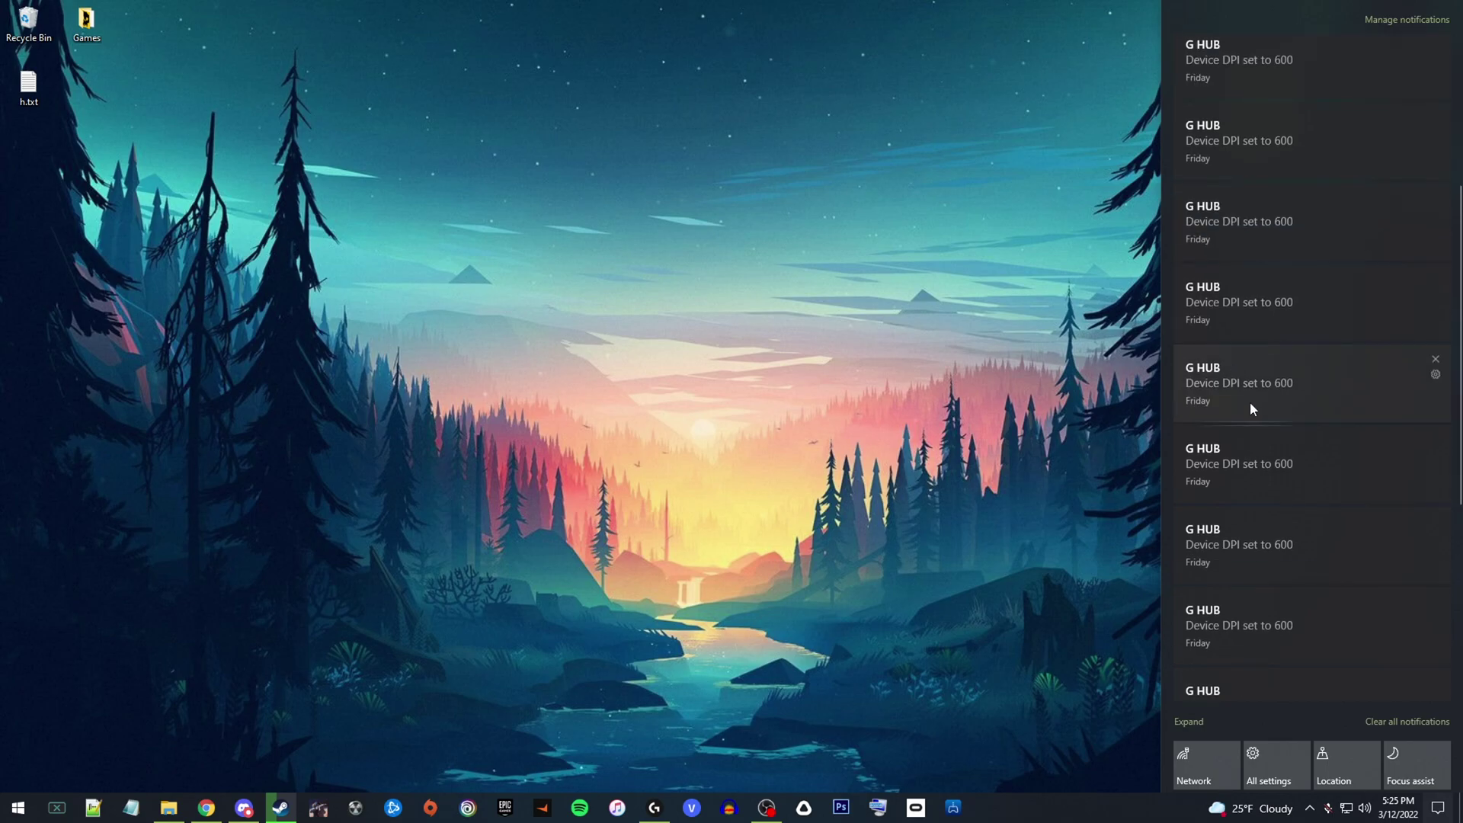
scroll(1274, 415, "up", 3)
scroll(1321, 393, "down", 6)
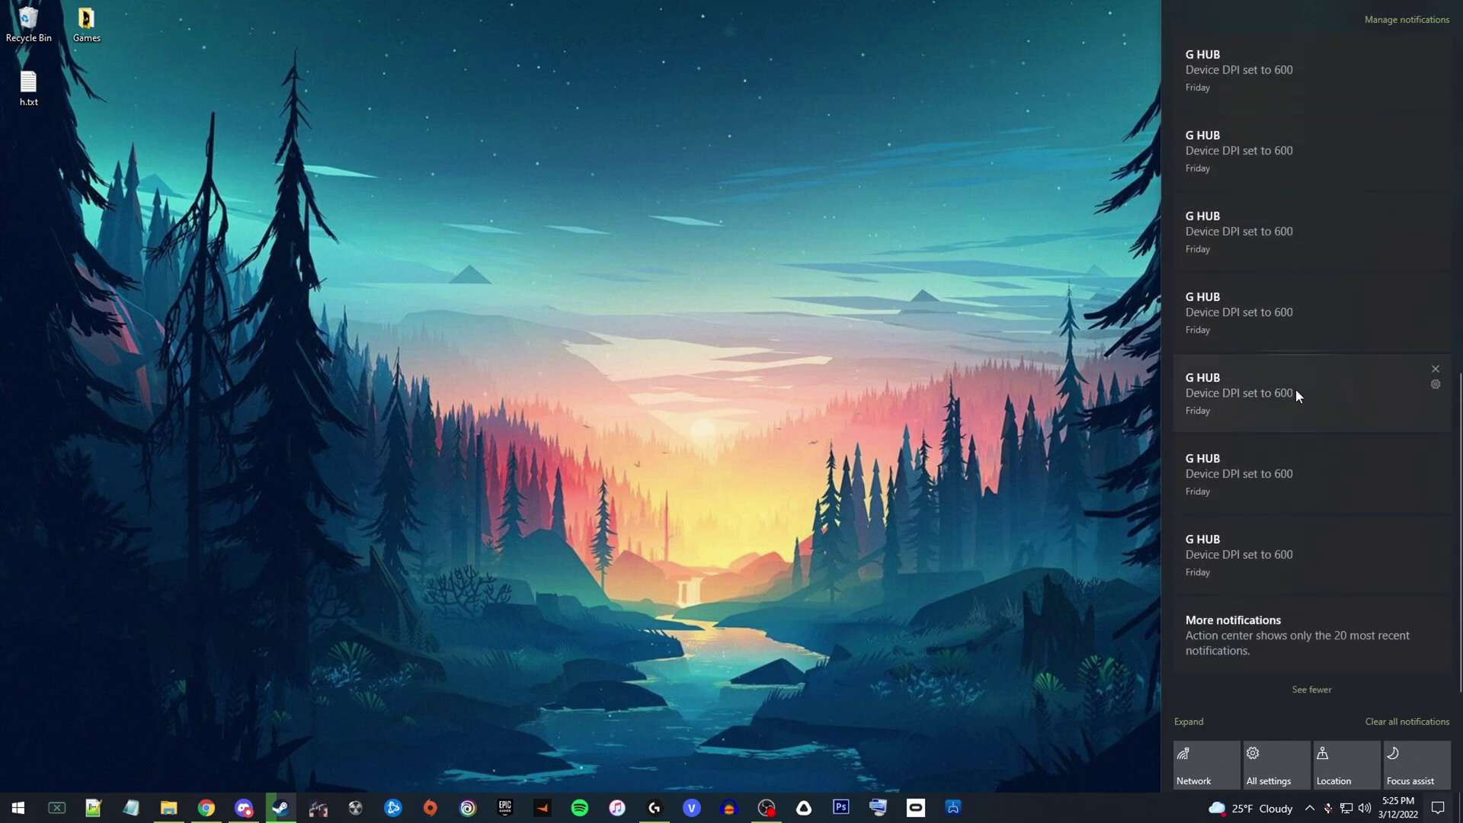
scroll(1288, 427, "up", 5)
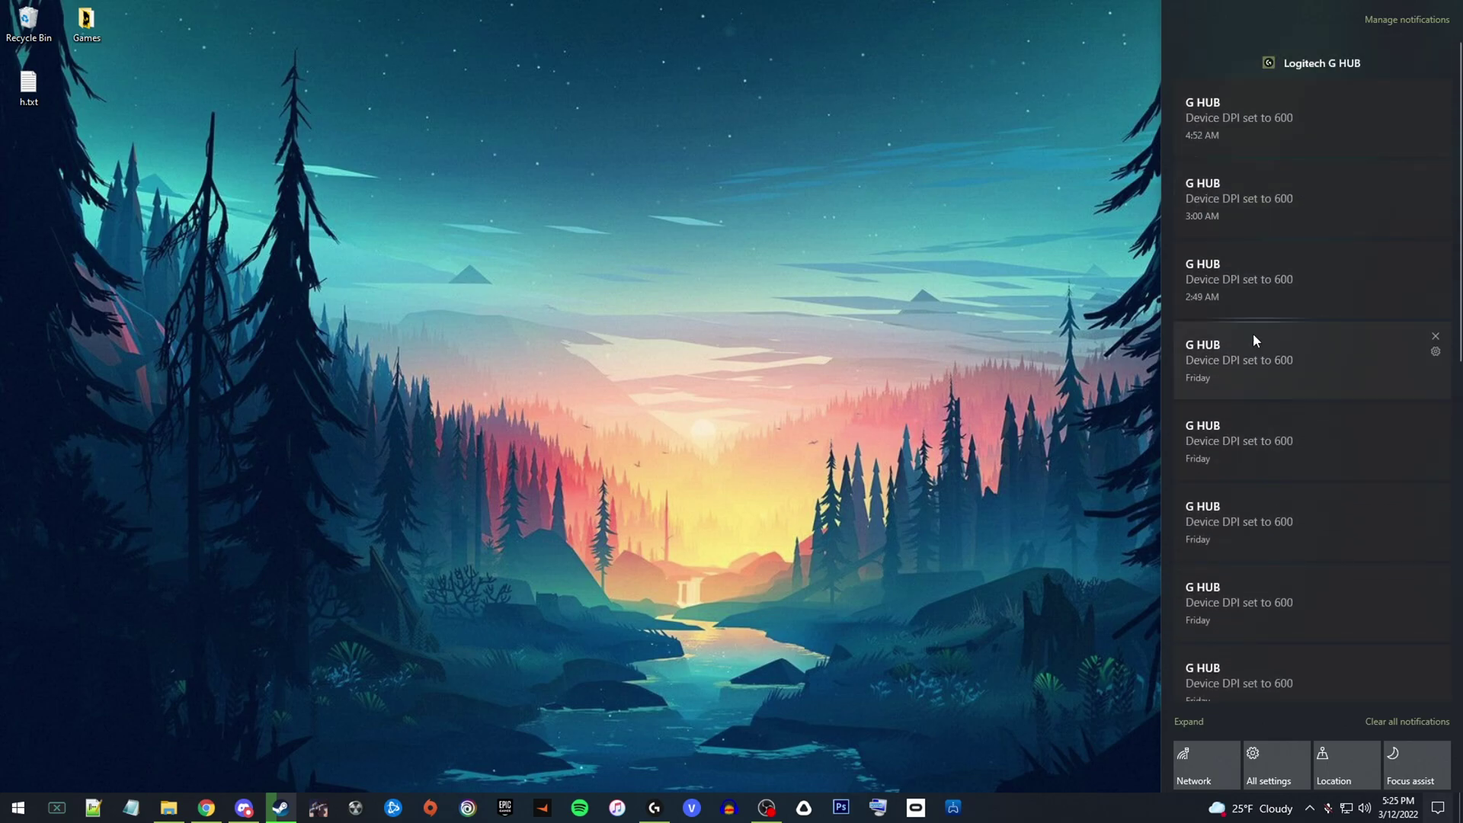
scroll(1254, 339, "down", 4)
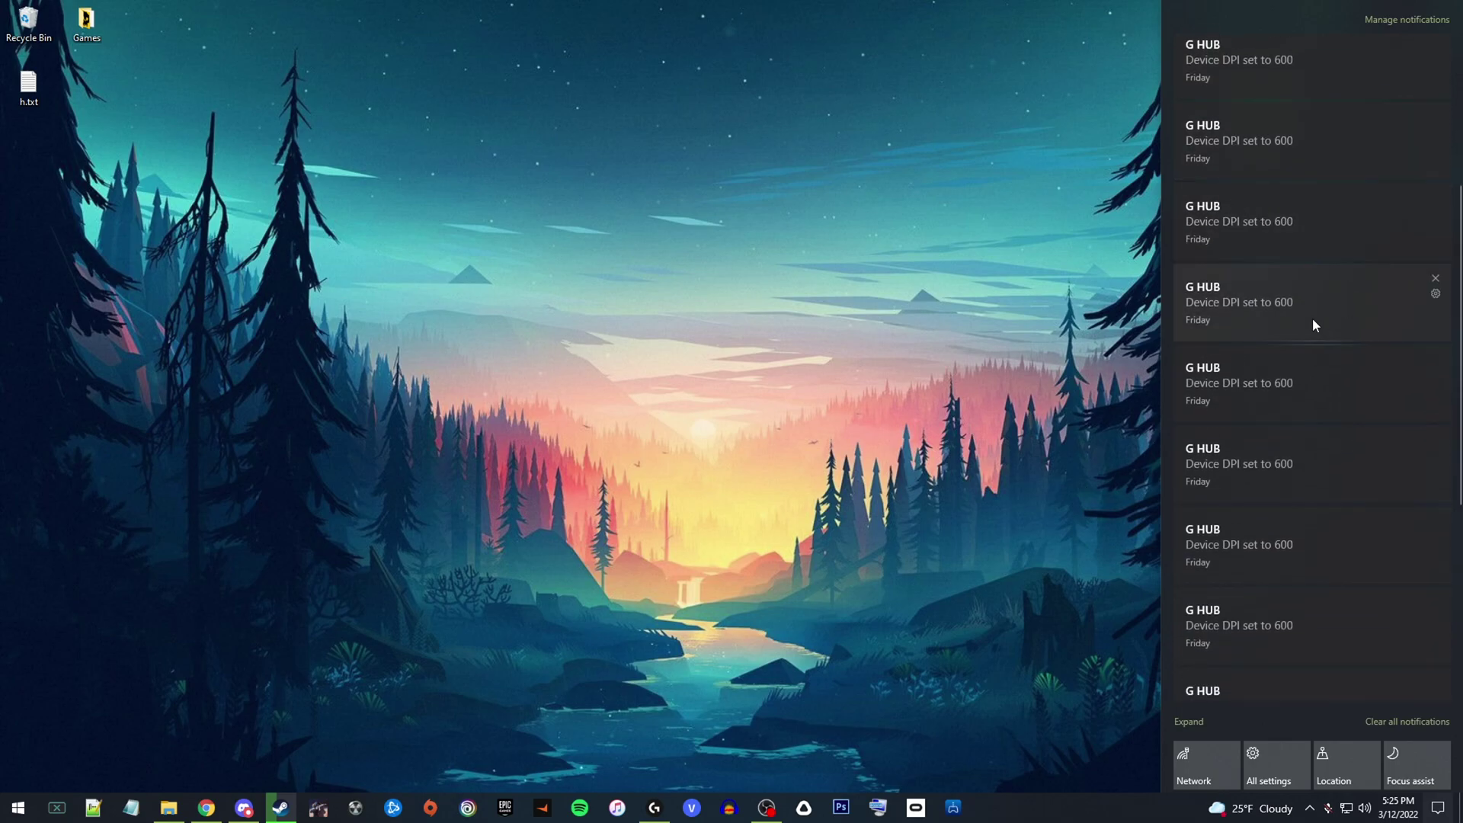
scroll(1281, 291, "up", 4)
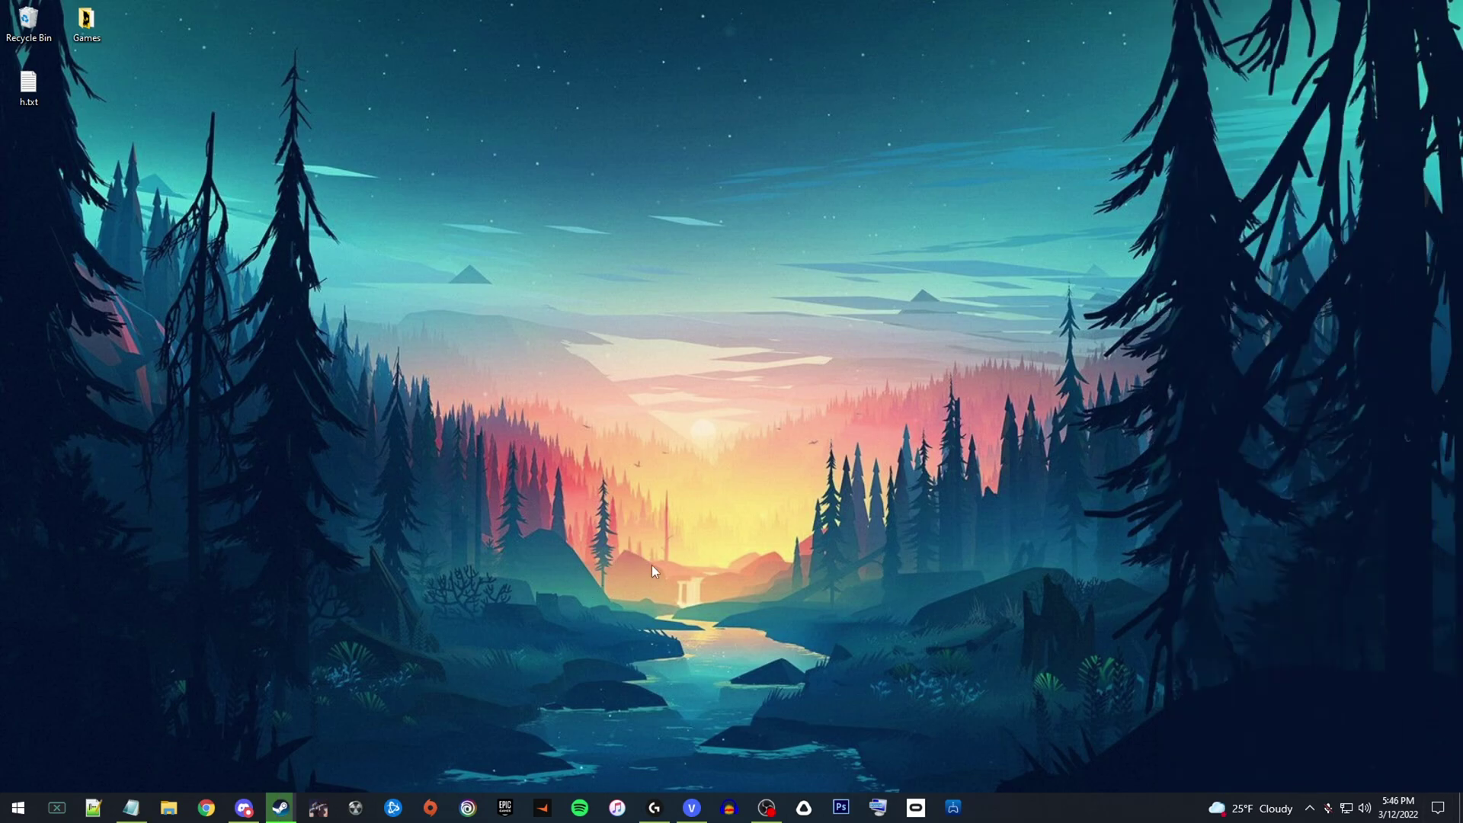
mouse_move(664, 816)
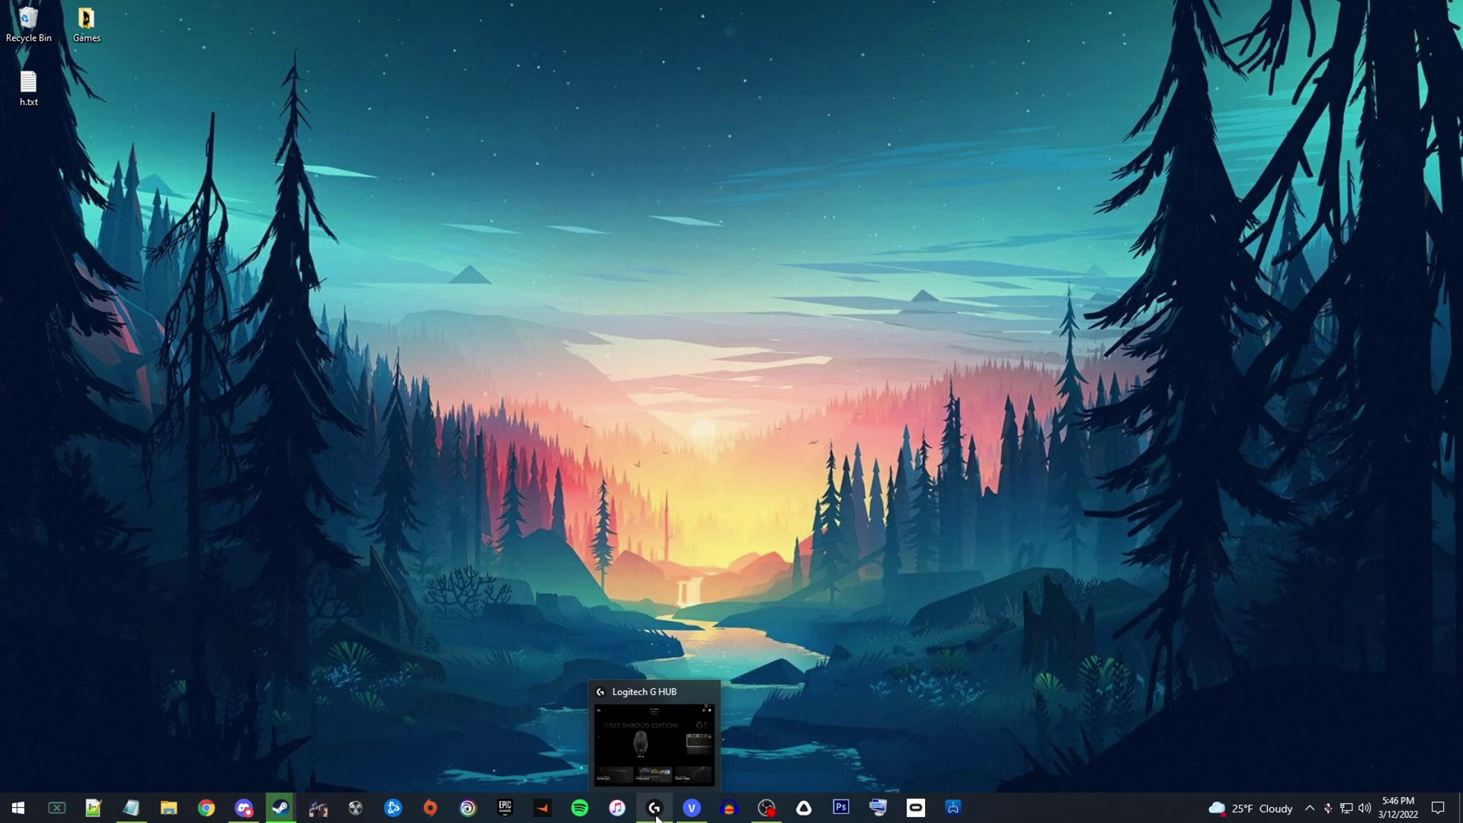
left_click(656, 812)
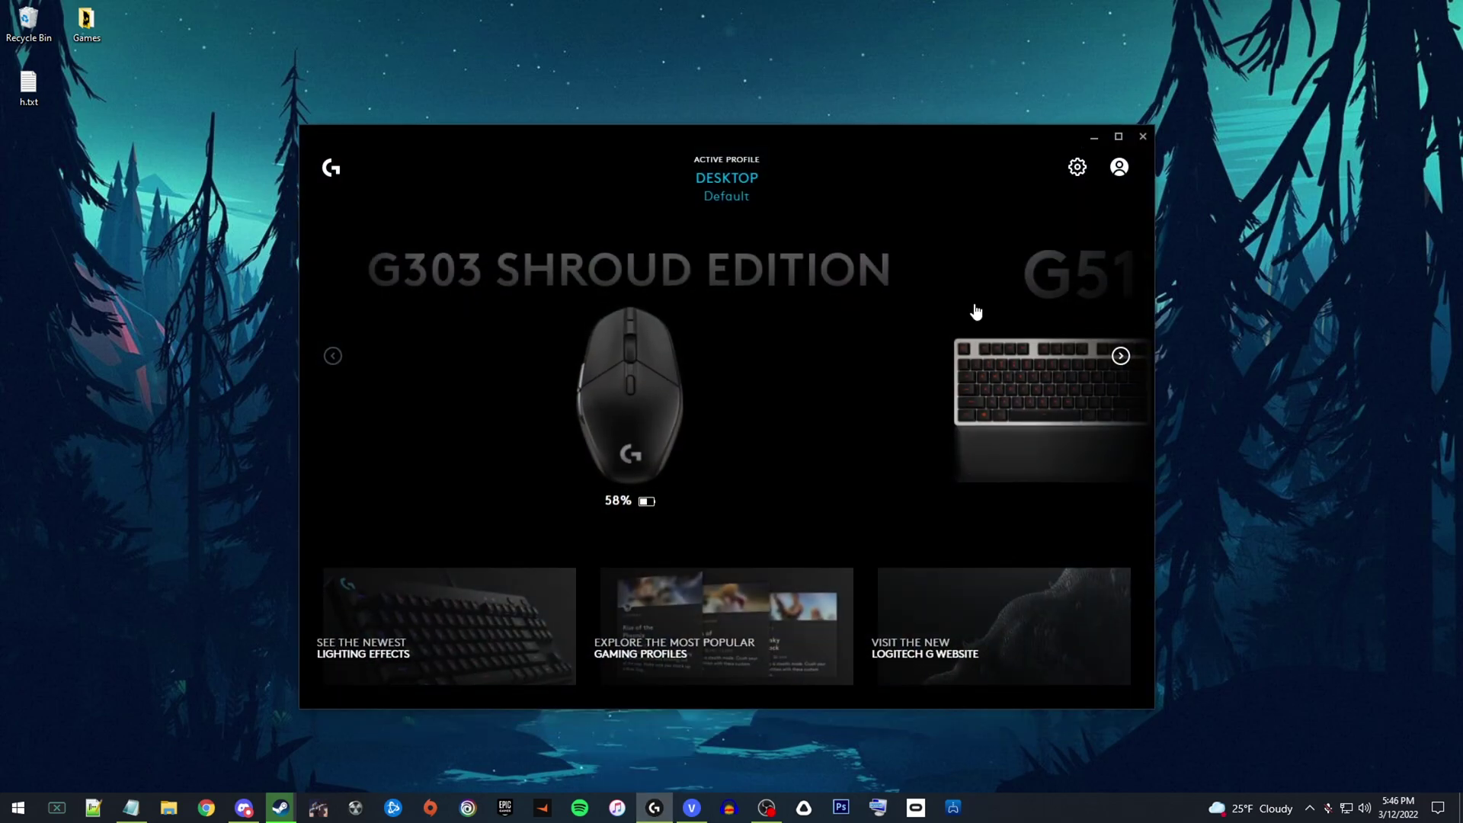
left_click(1120, 356)
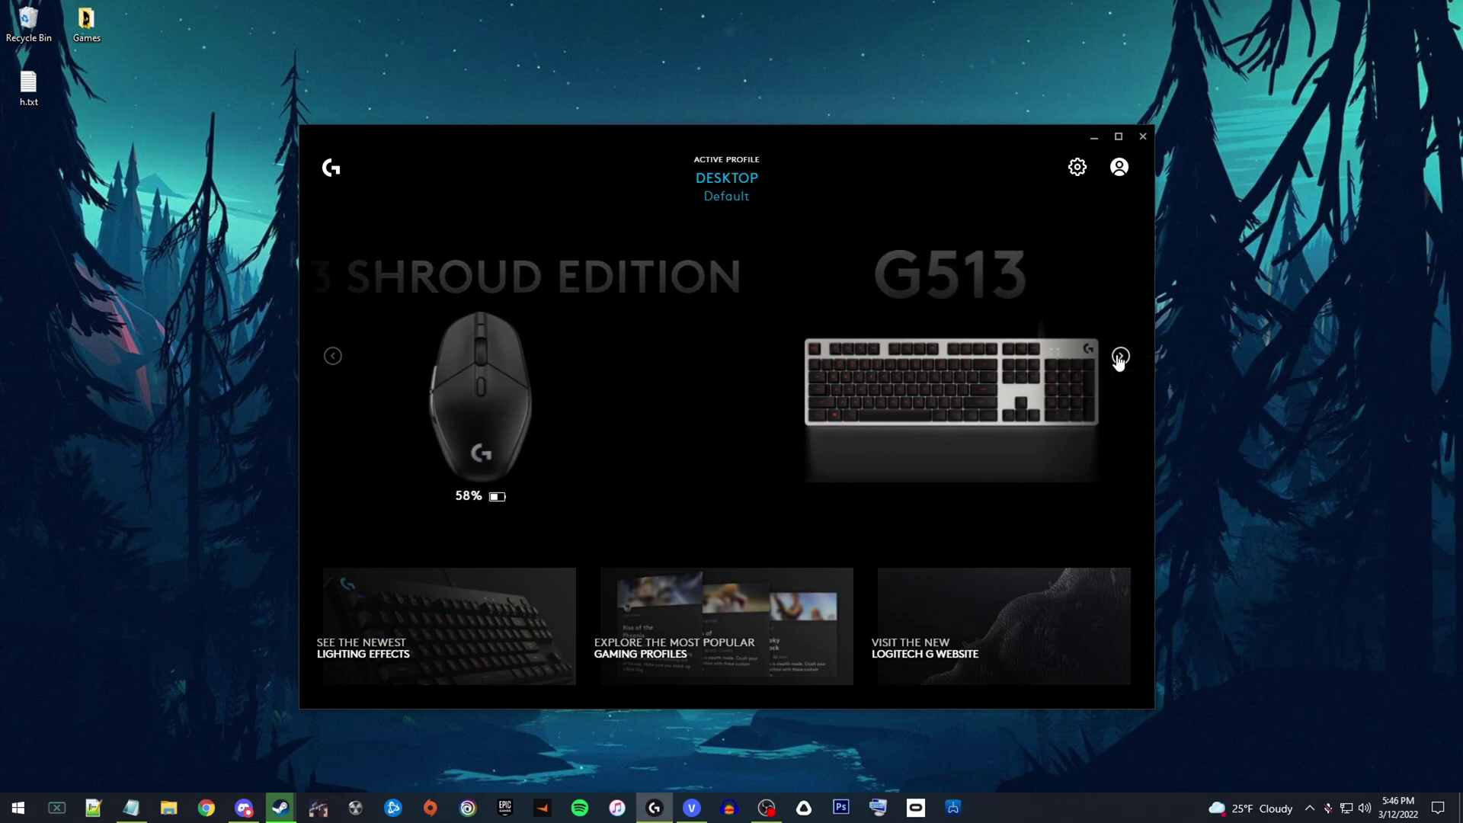
left_click(333, 355)
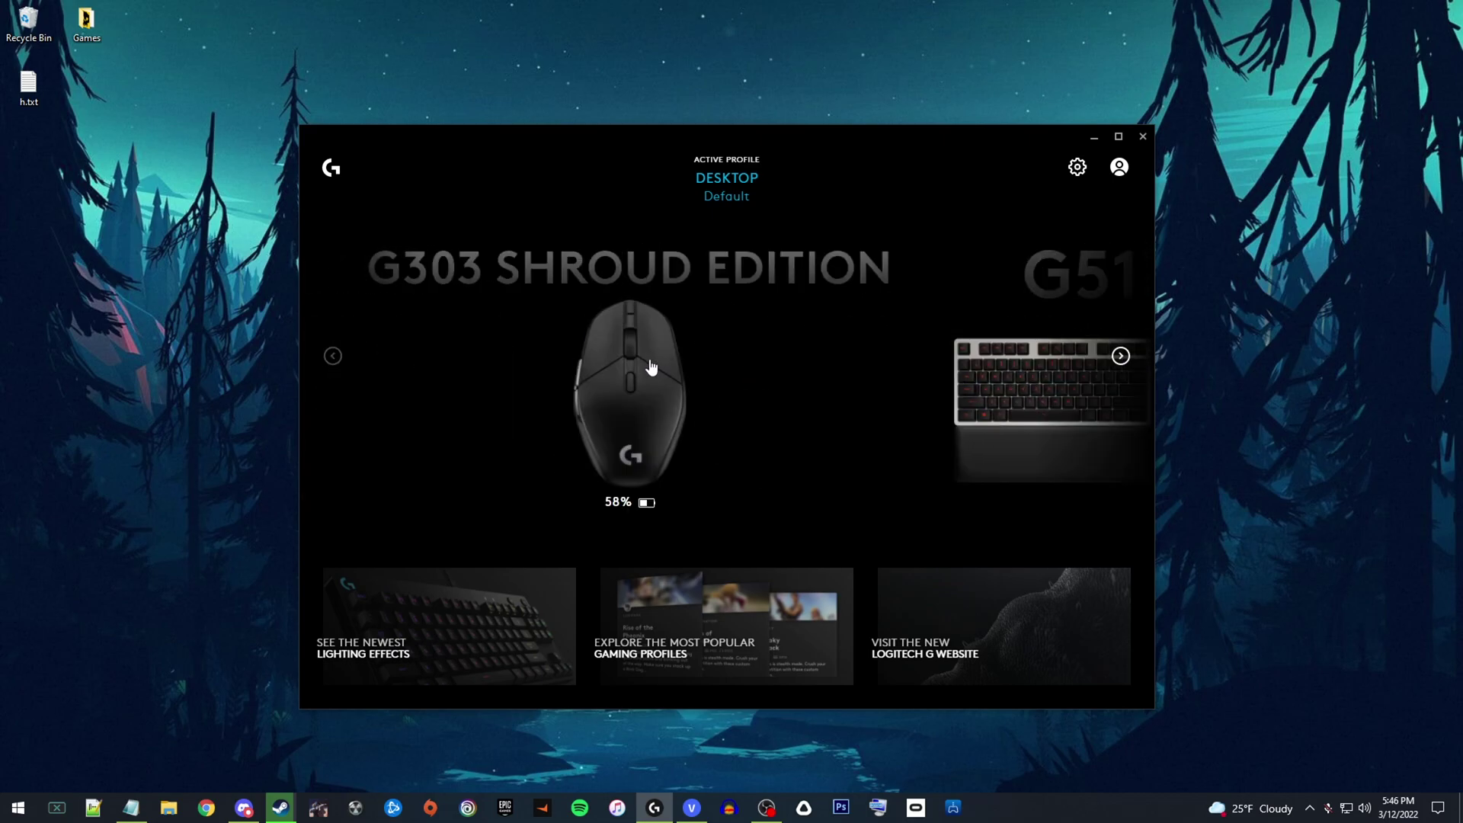
left_click(601, 401)
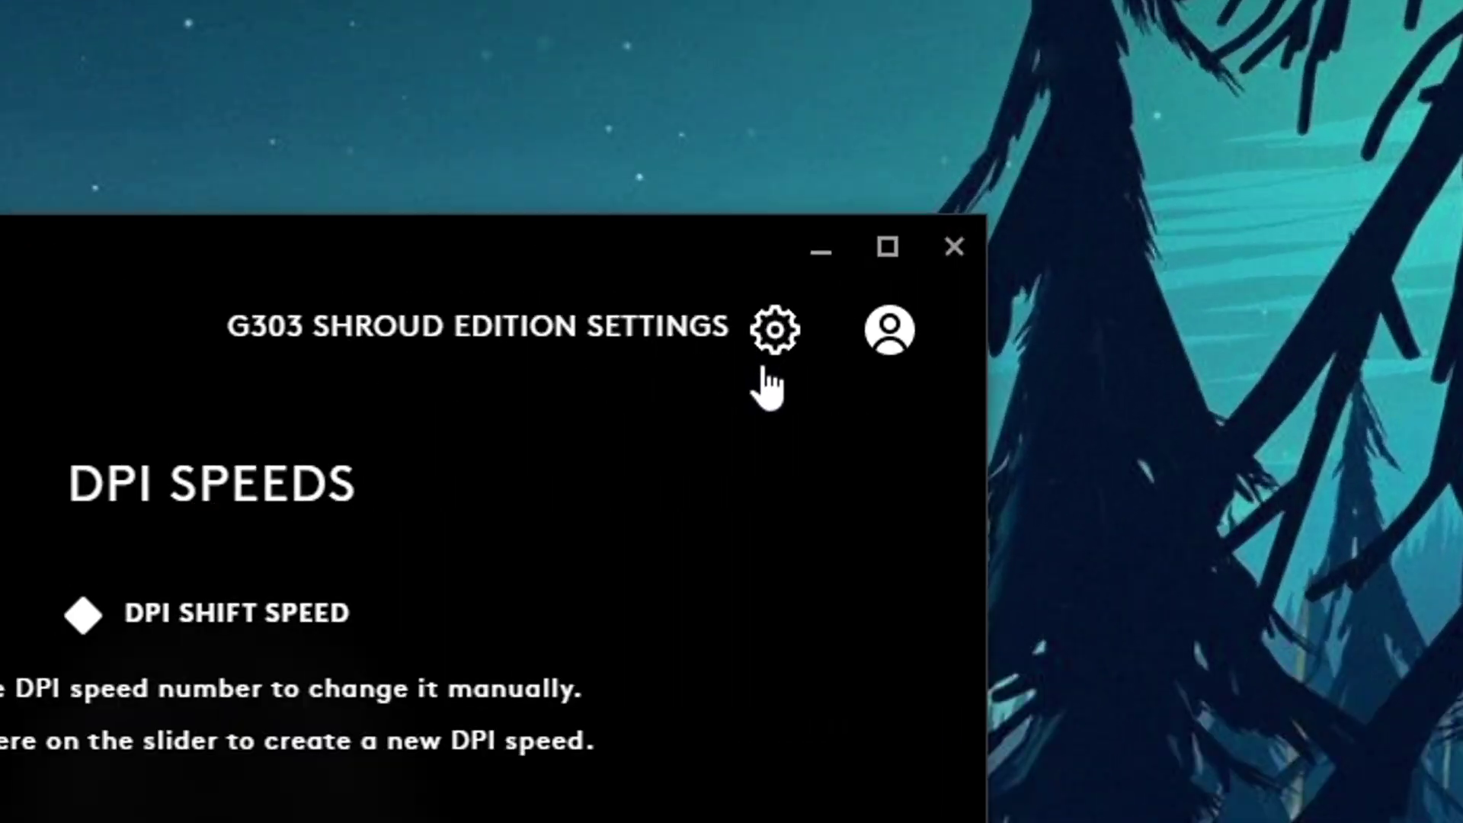
Turn on On-Board Memory Mode in the G303 settings, then go back and reopen the device
left_click(1078, 171)
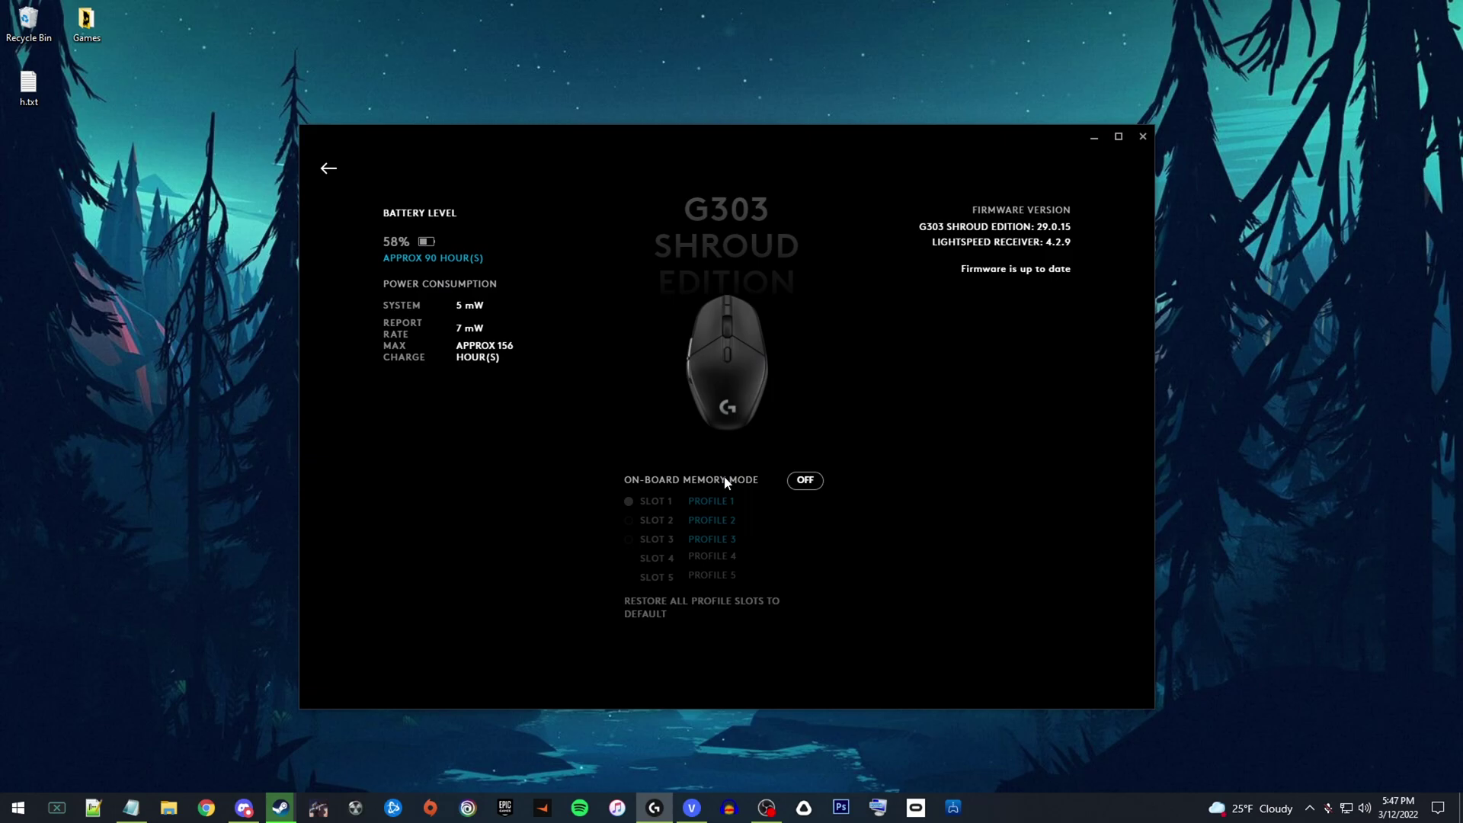
left_click(811, 487)
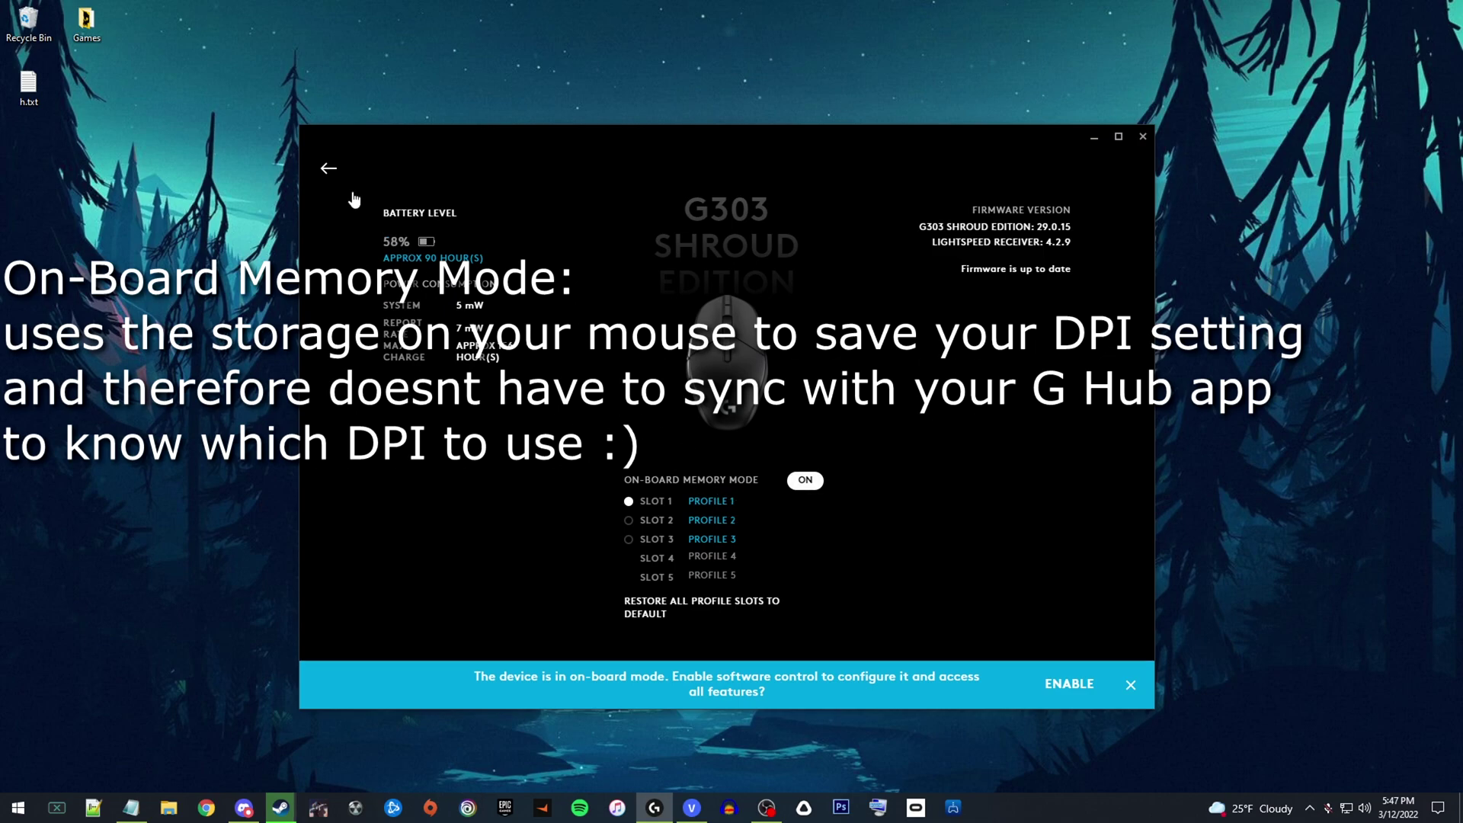
left_click(329, 170)
left_click(665, 359)
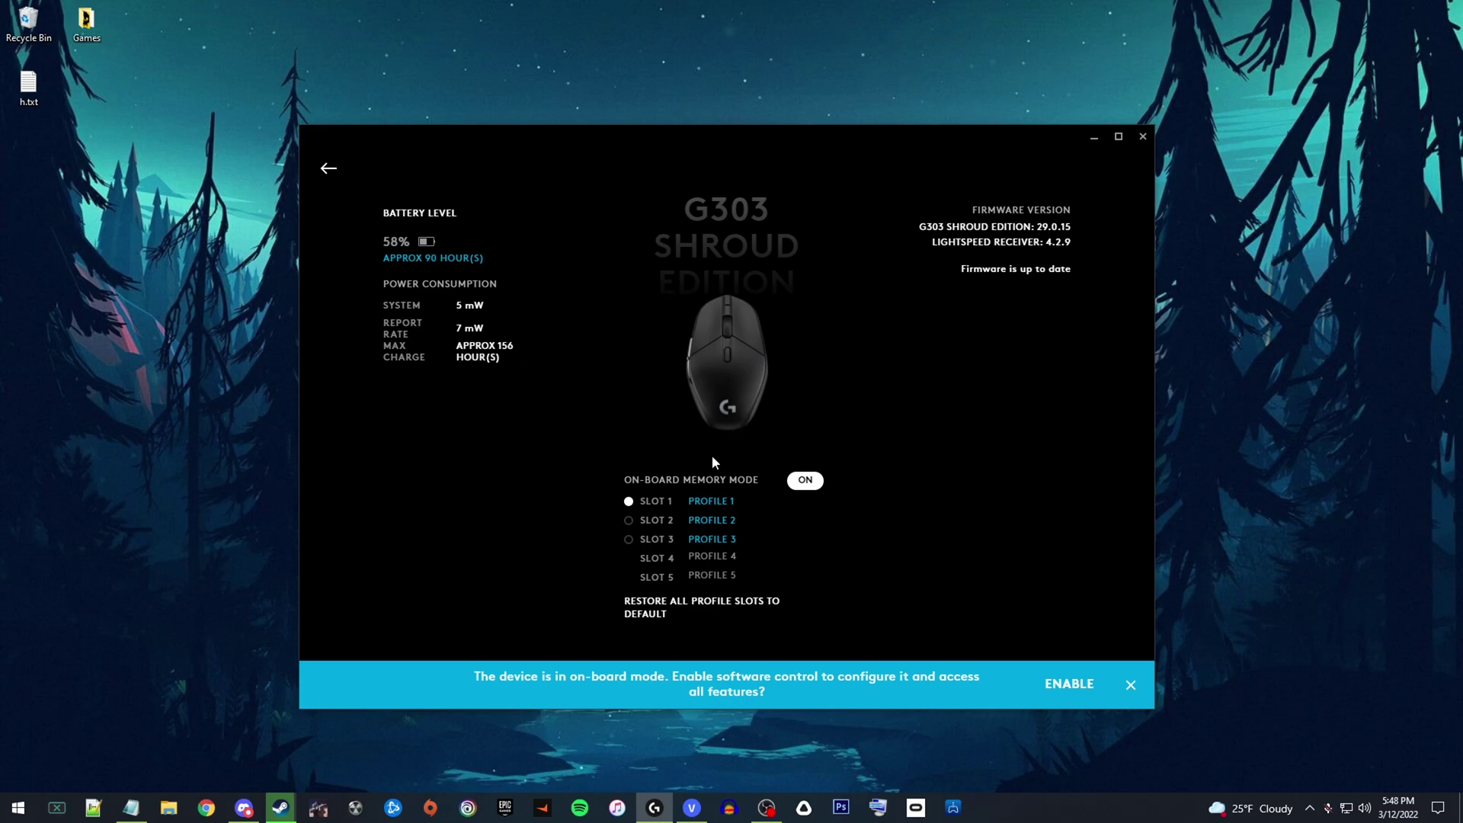
Hand the G303 back to software control and delete the 900 and 1200 DPI speeds, keeping 600
left_click(805, 480)
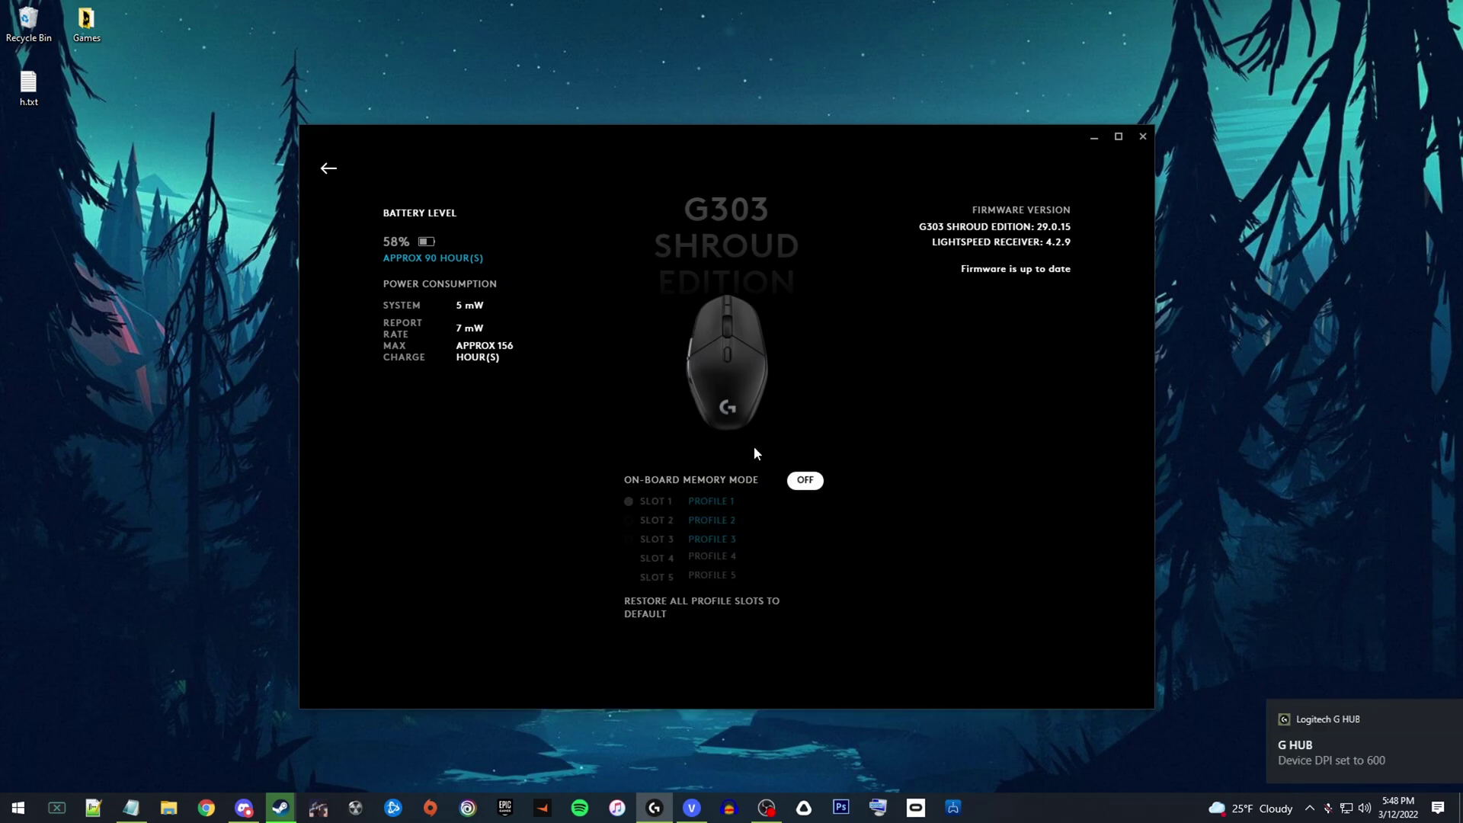
left_click(328, 168)
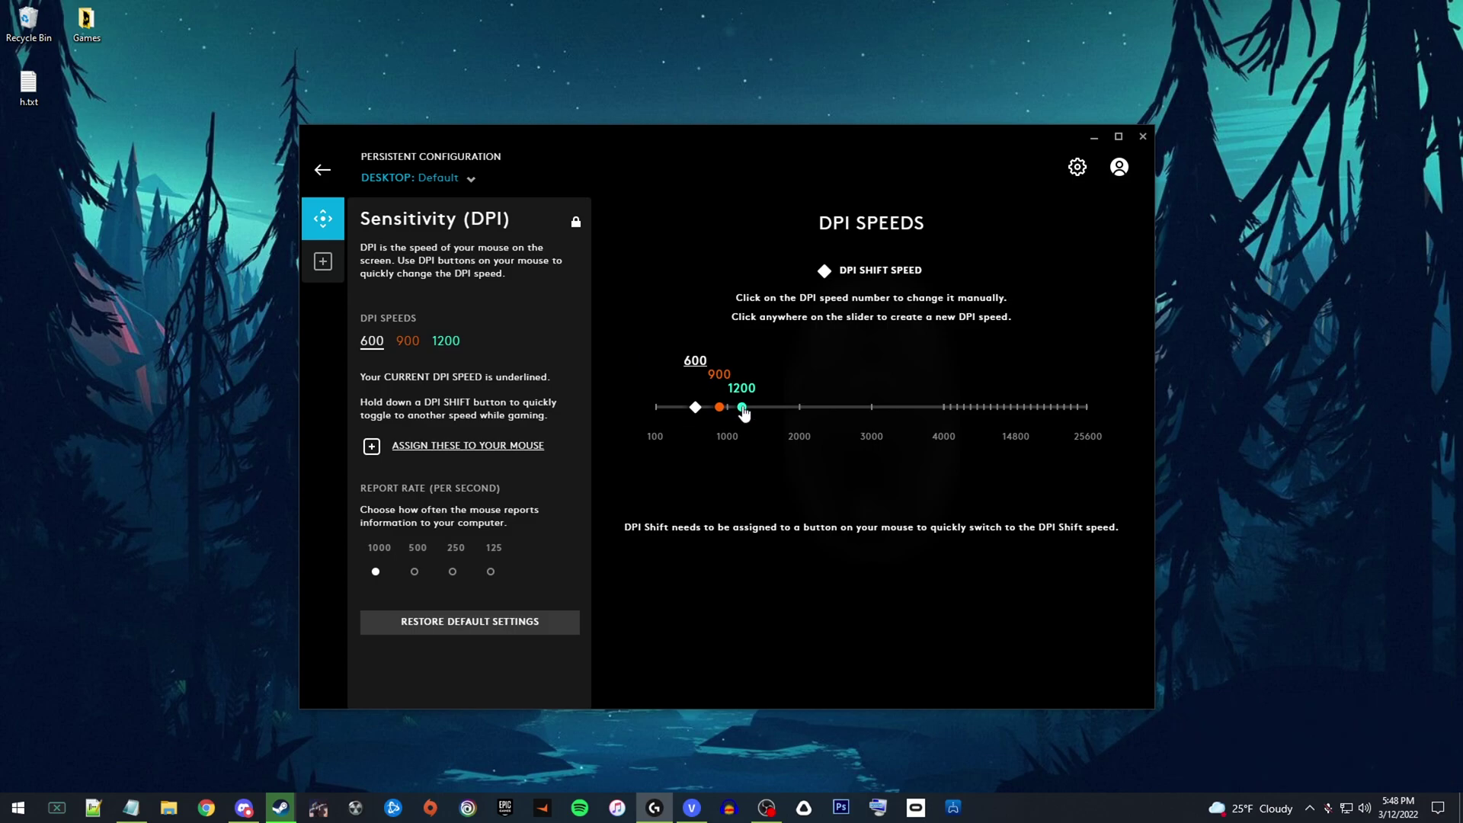
left_click_drag(742, 407, 709, 425)
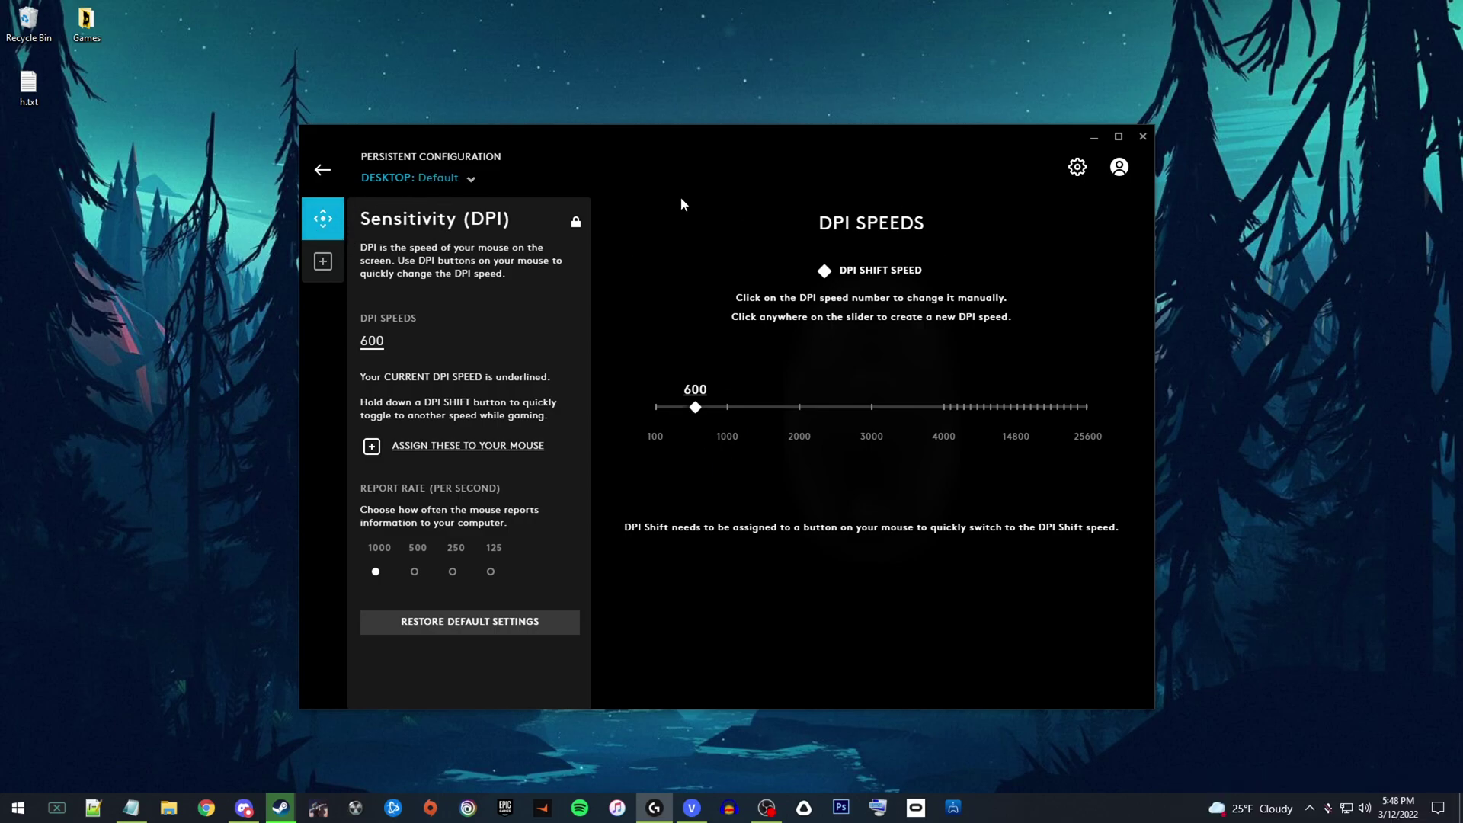
Replace Profile 1 in on-board slot 1 with the Desktop Default profile
left_click(1077, 166)
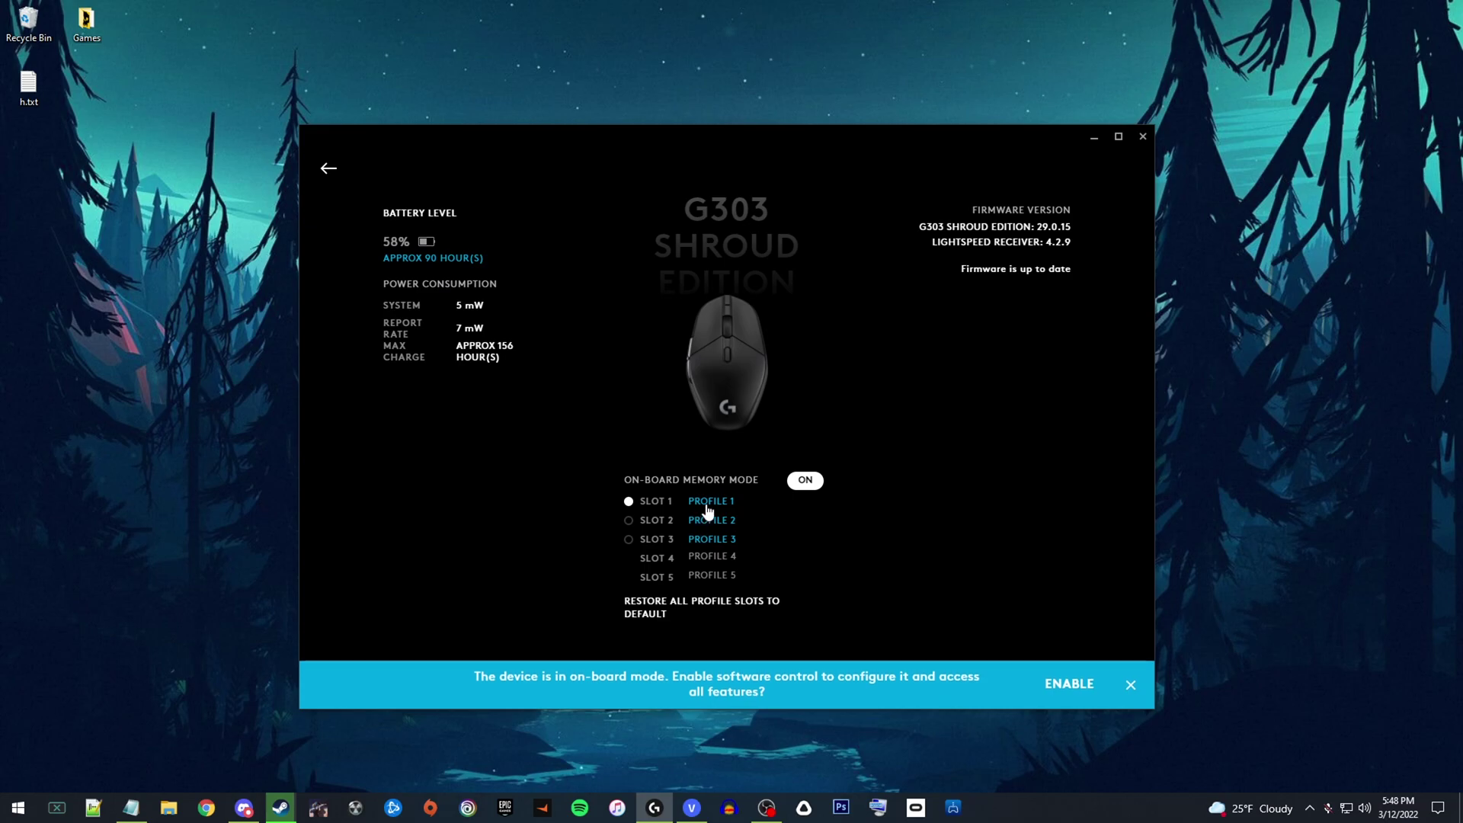
left_click(708, 508)
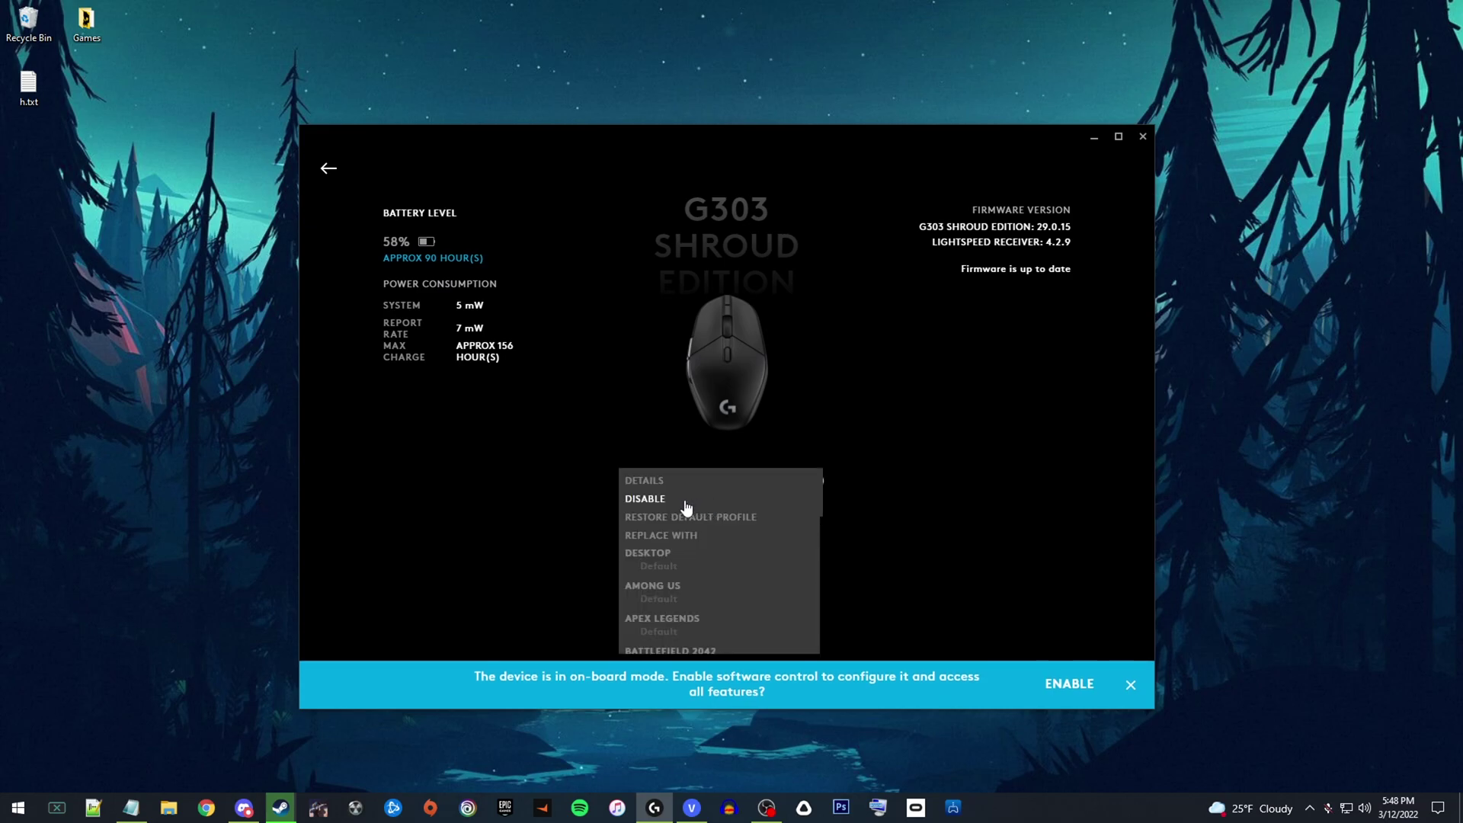
left_click(646, 449)
left_click(719, 488)
left_click(656, 562)
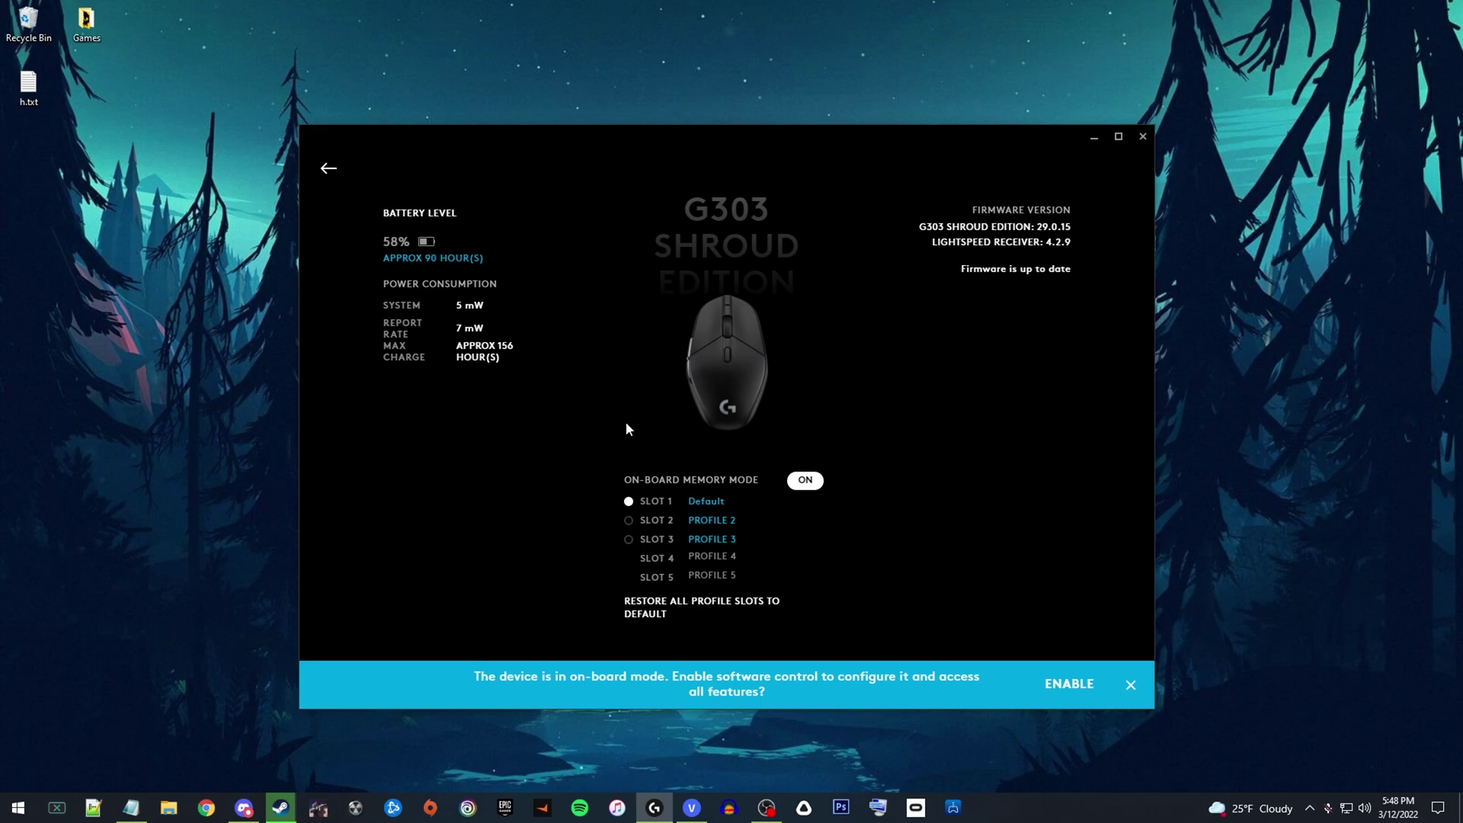
Clear all the G HUB DPI notifications from the Action Center
left_click(1437, 808)
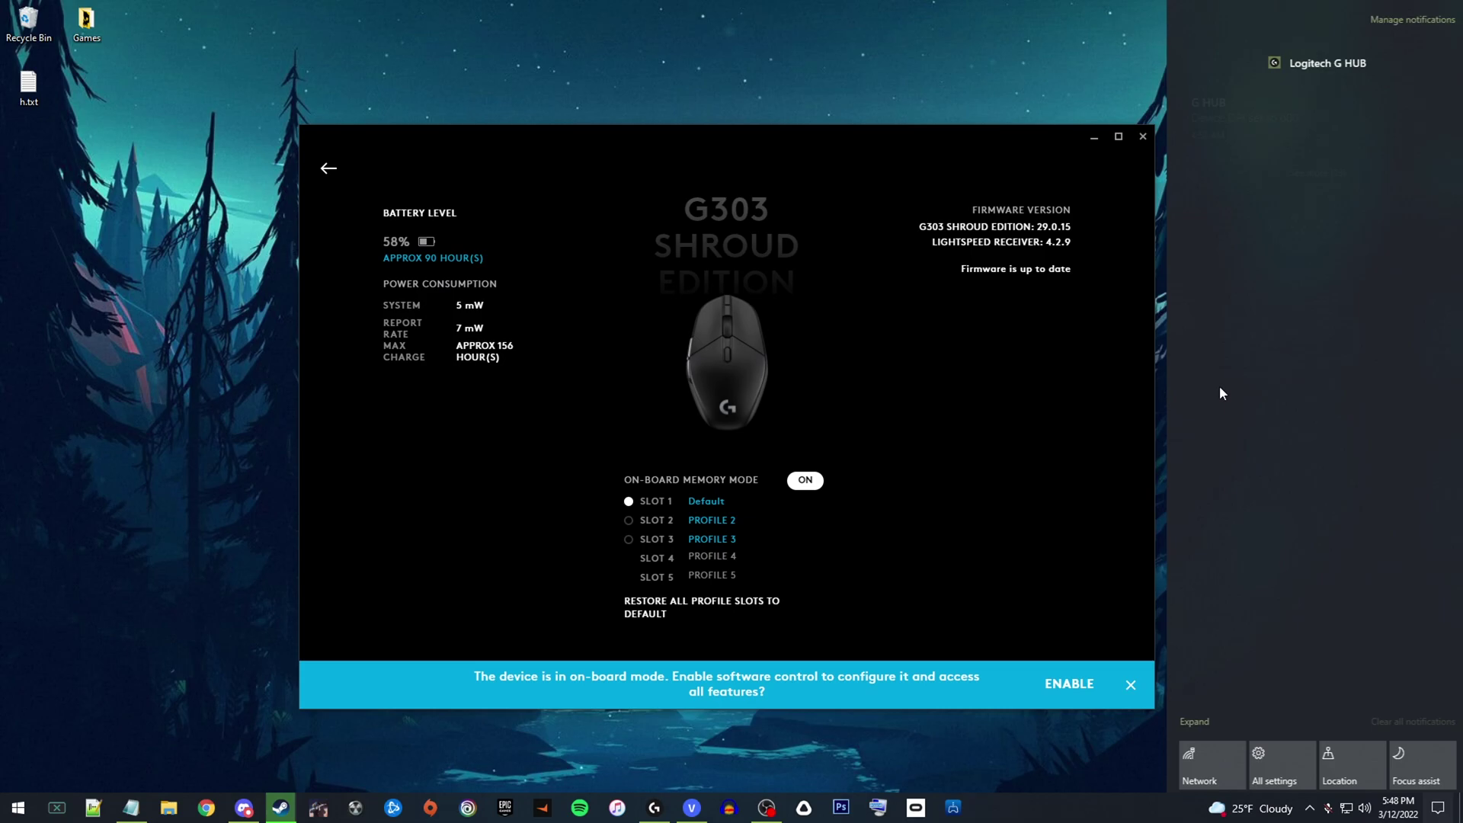
left_click(1297, 170)
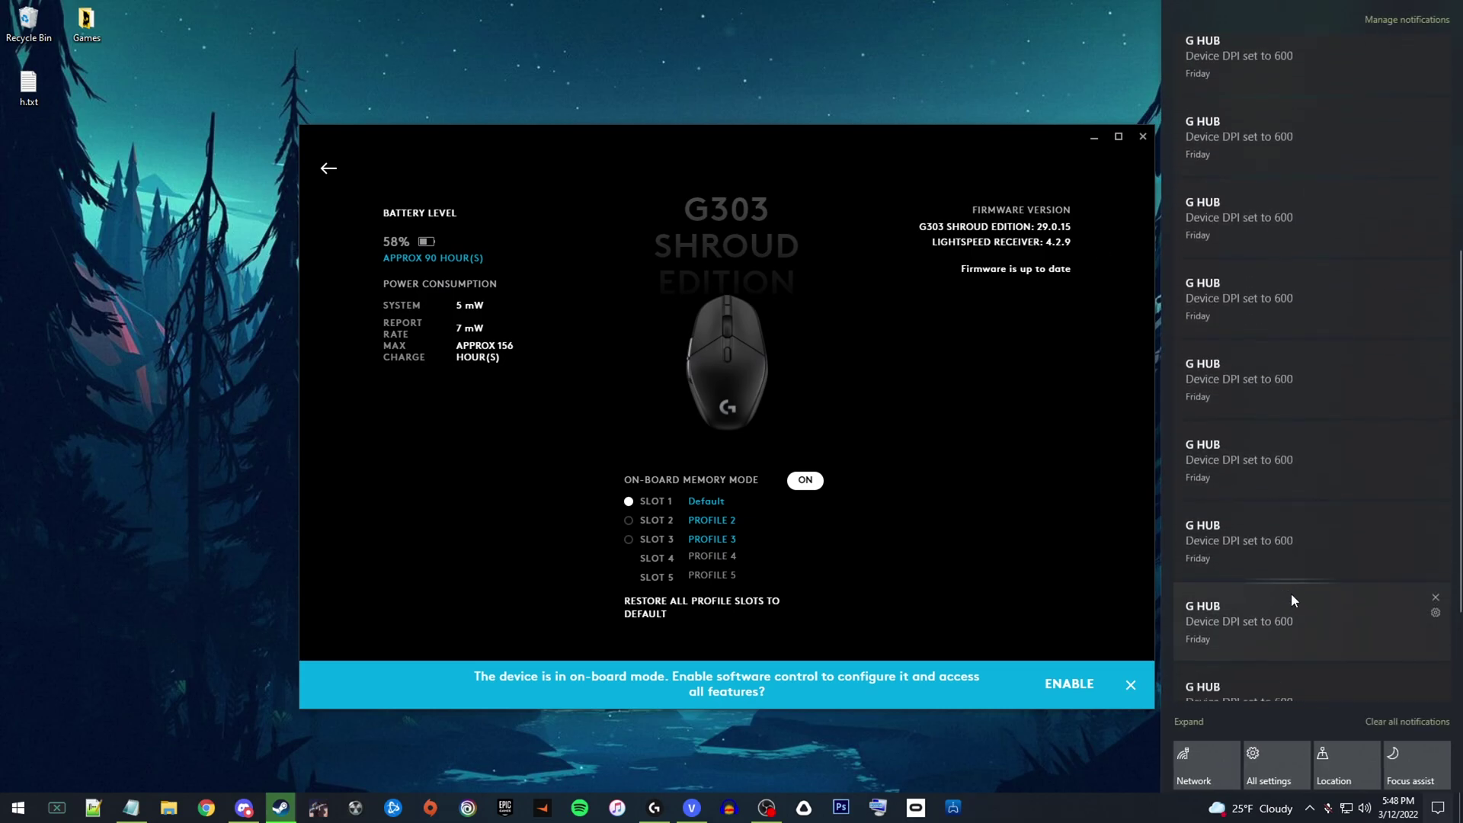
scroll(1367, 675, "down", 5)
left_click(1406, 720)
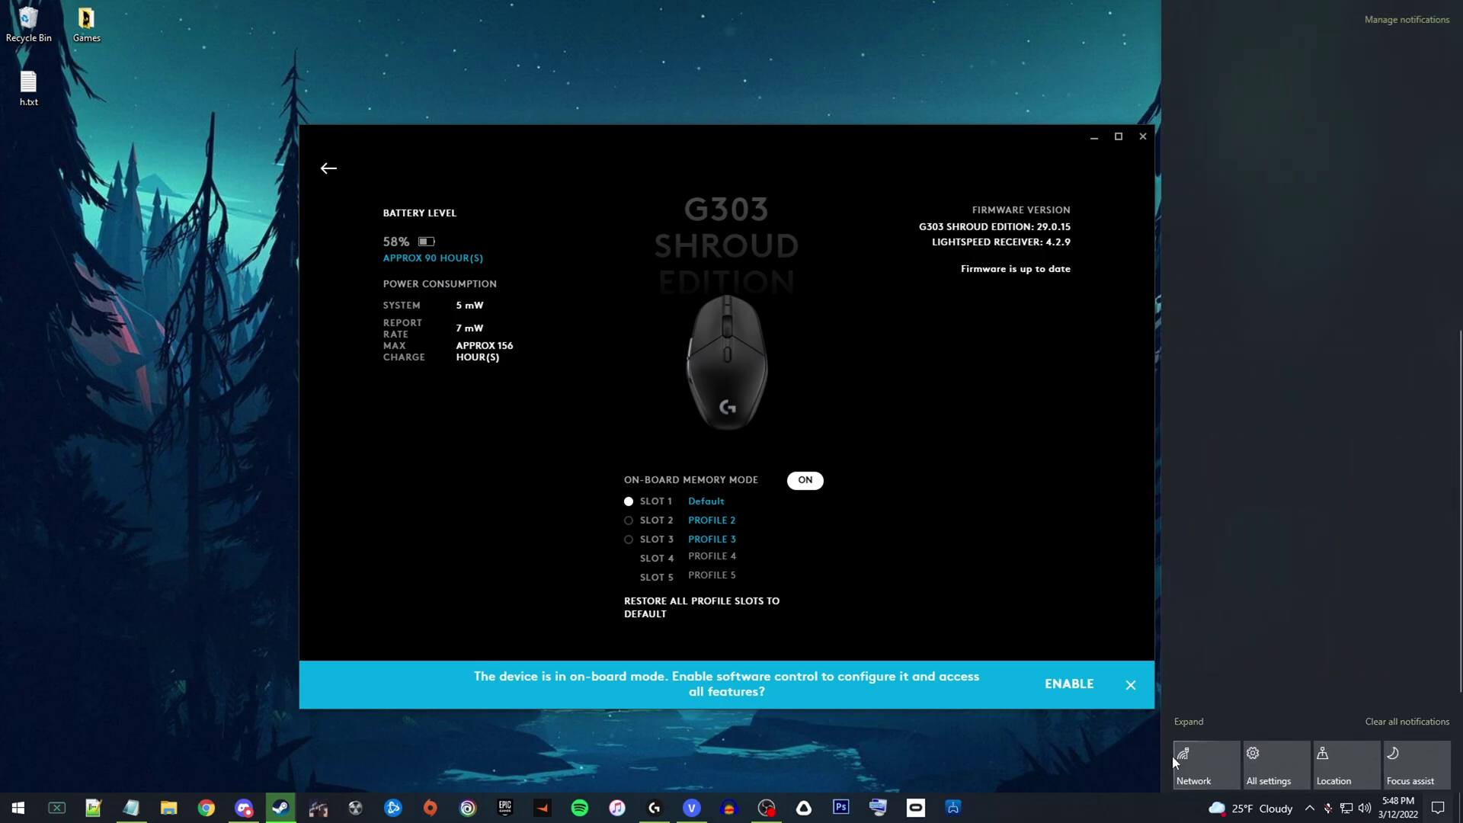
left_click(1044, 43)
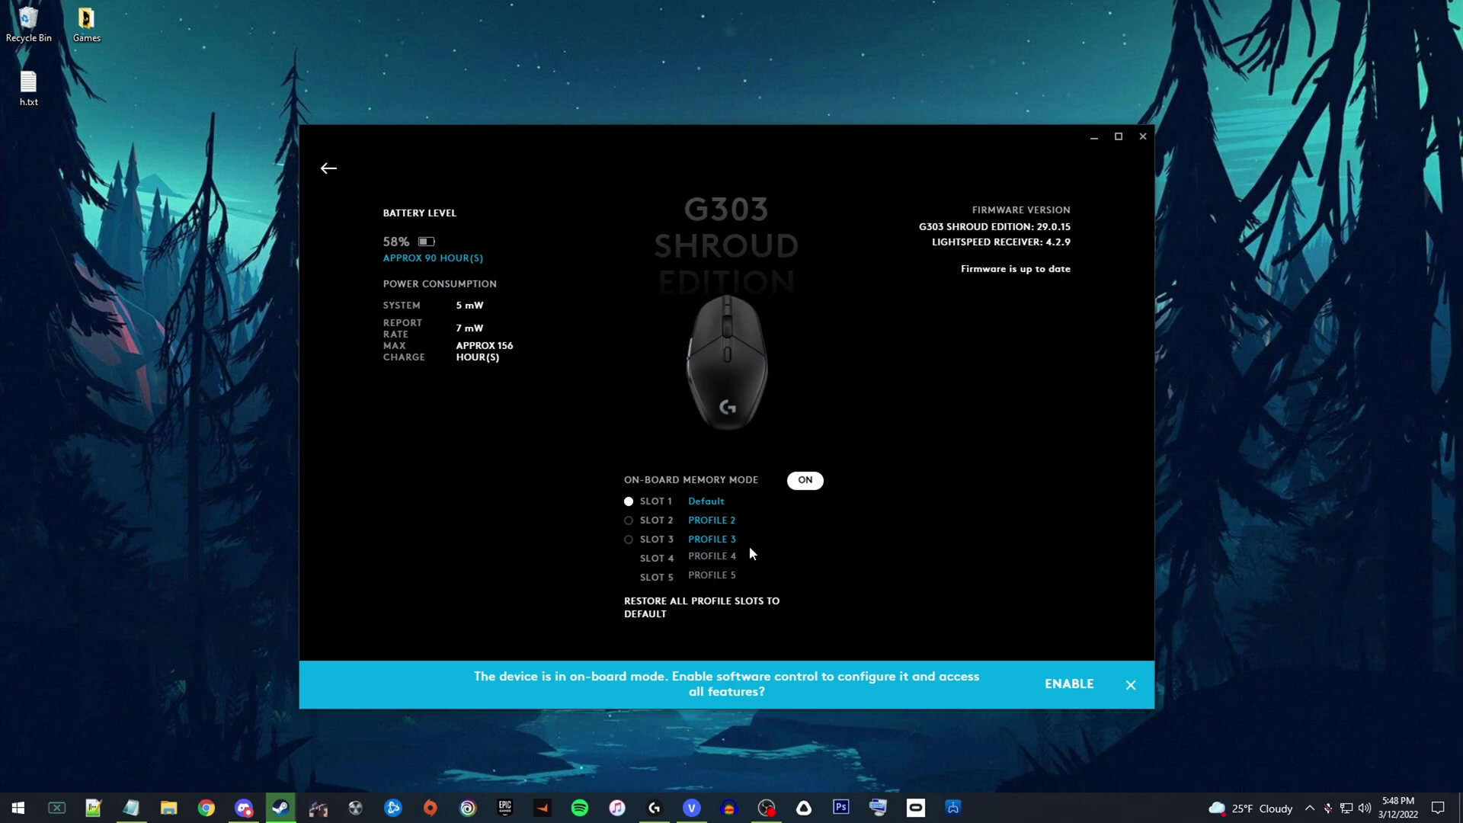
Disable the profiles in on-board slots 2 and 3
left_click(717, 521)
left_click(709, 554)
left_click(709, 542)
left_click(834, 519)
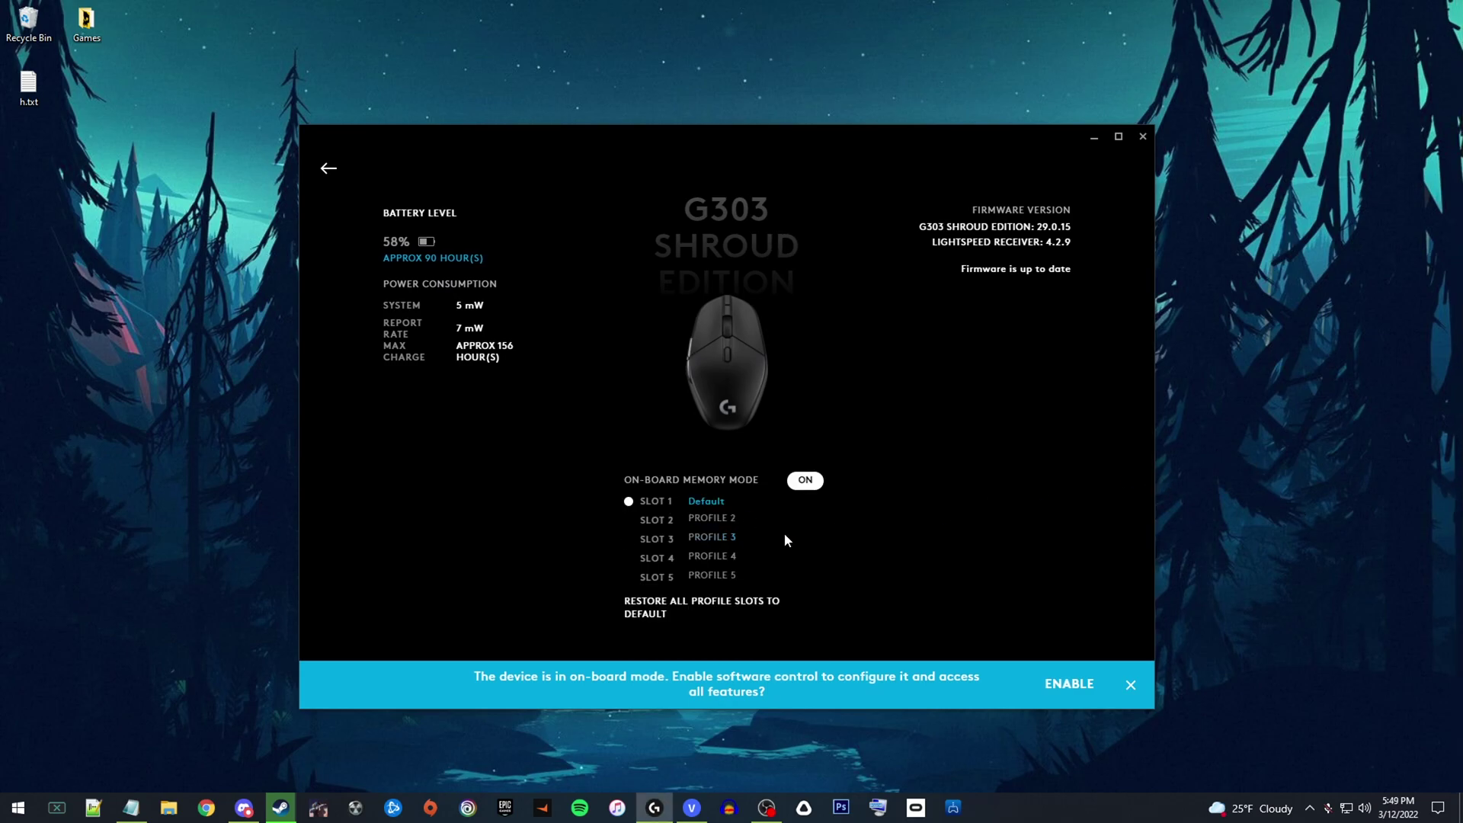
Open the slot 1 profile list and scroll through the available profiles
left_click(705, 533)
scroll(654, 518, "down", 3)
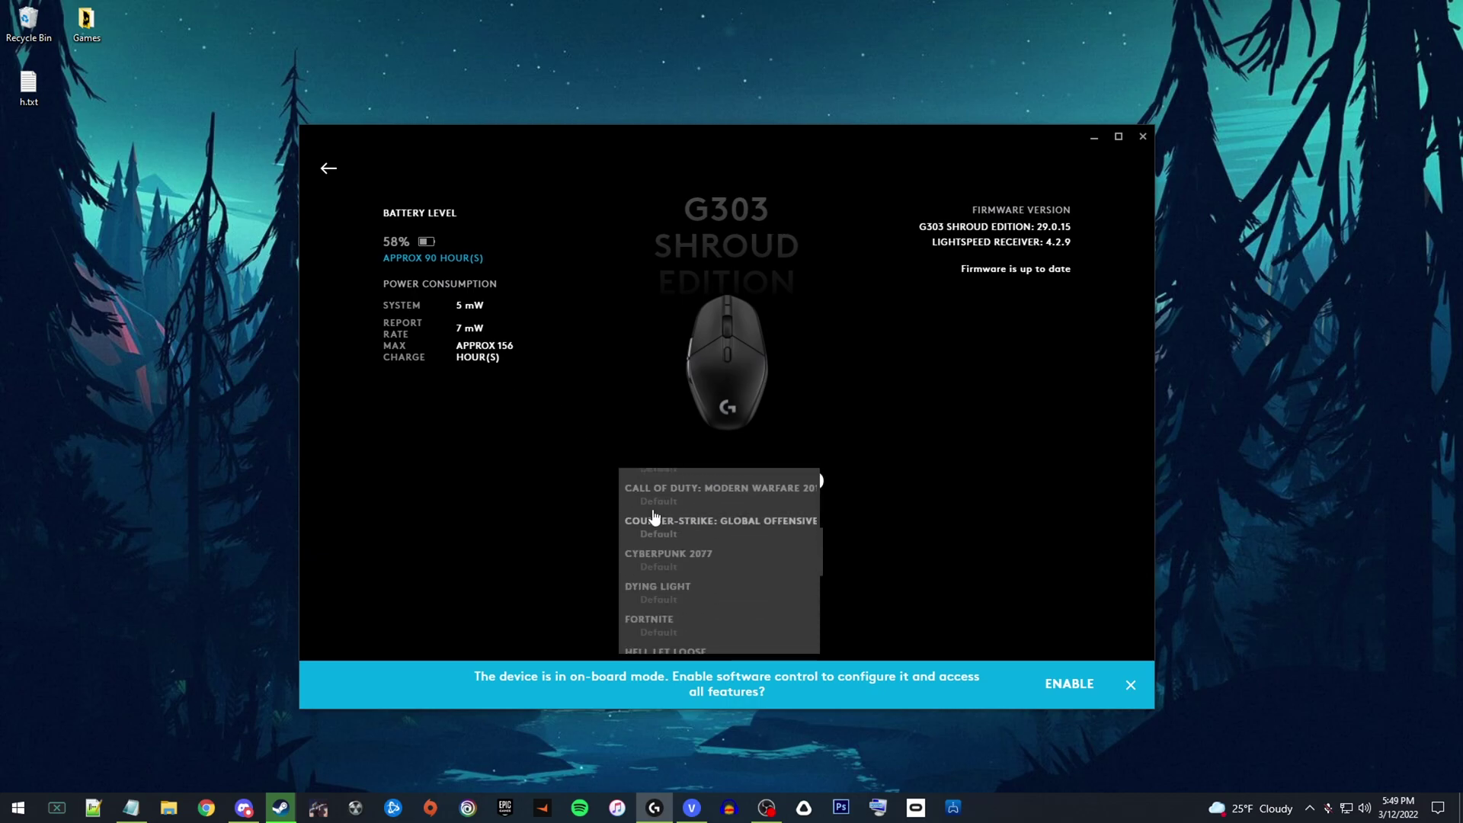
scroll(653, 519, "up", 3)
scroll(657, 526, "down", 5)
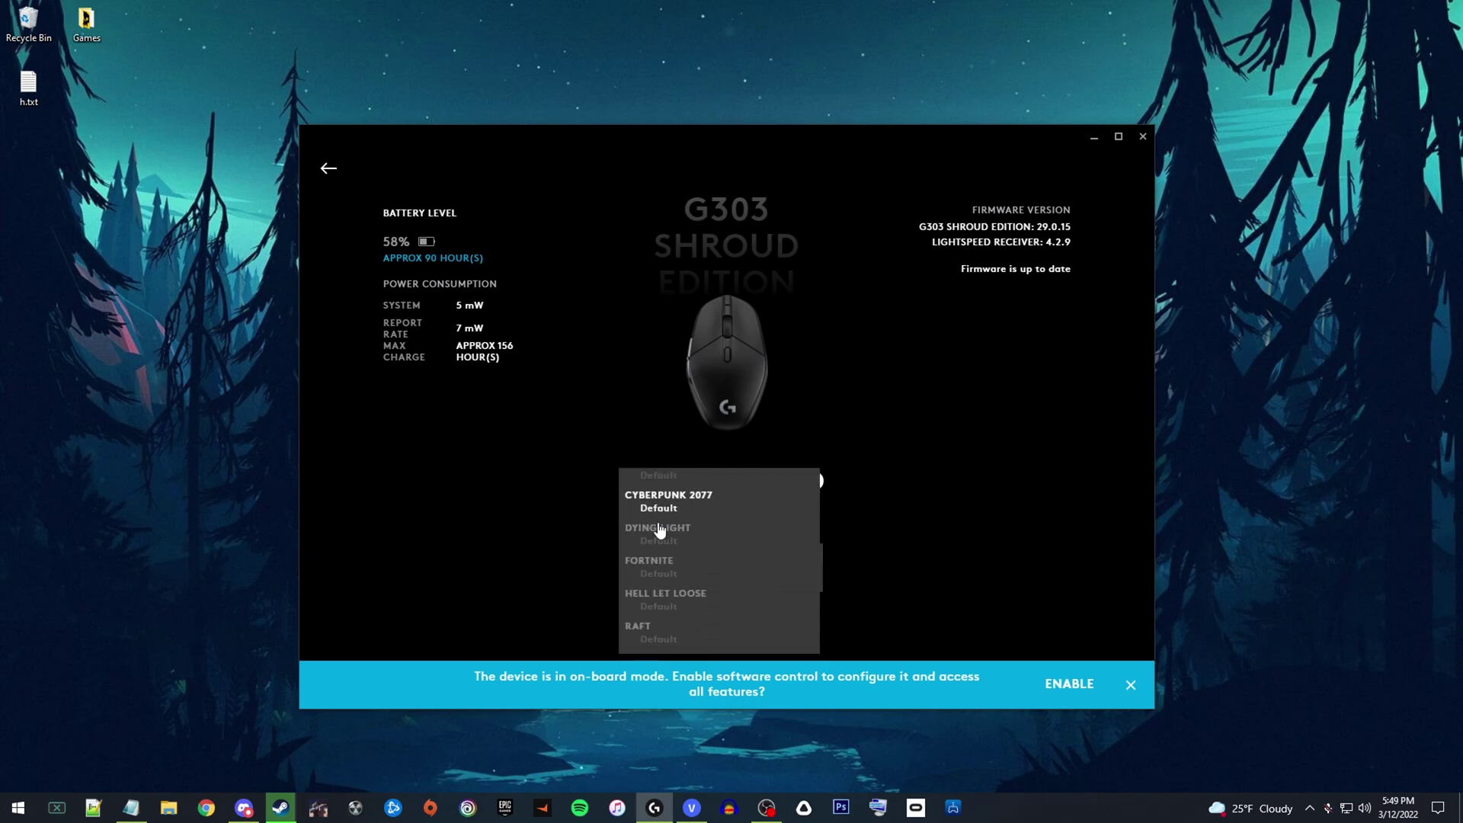
scroll(662, 496, "up", 3)
scroll(675, 544, "down", 5)
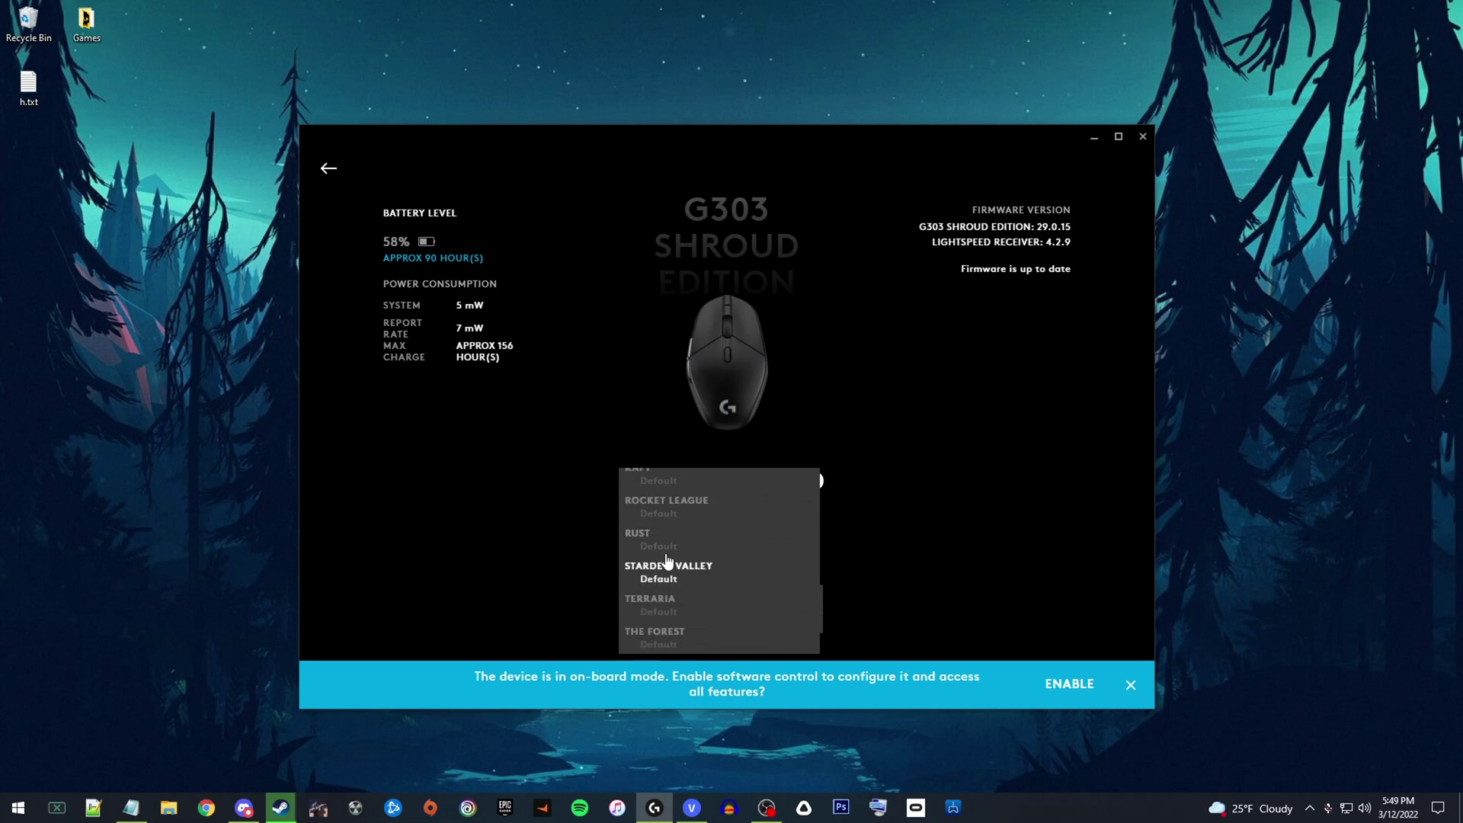
scroll(667, 562, "up", 6)
scroll(682, 602, "down", 6)
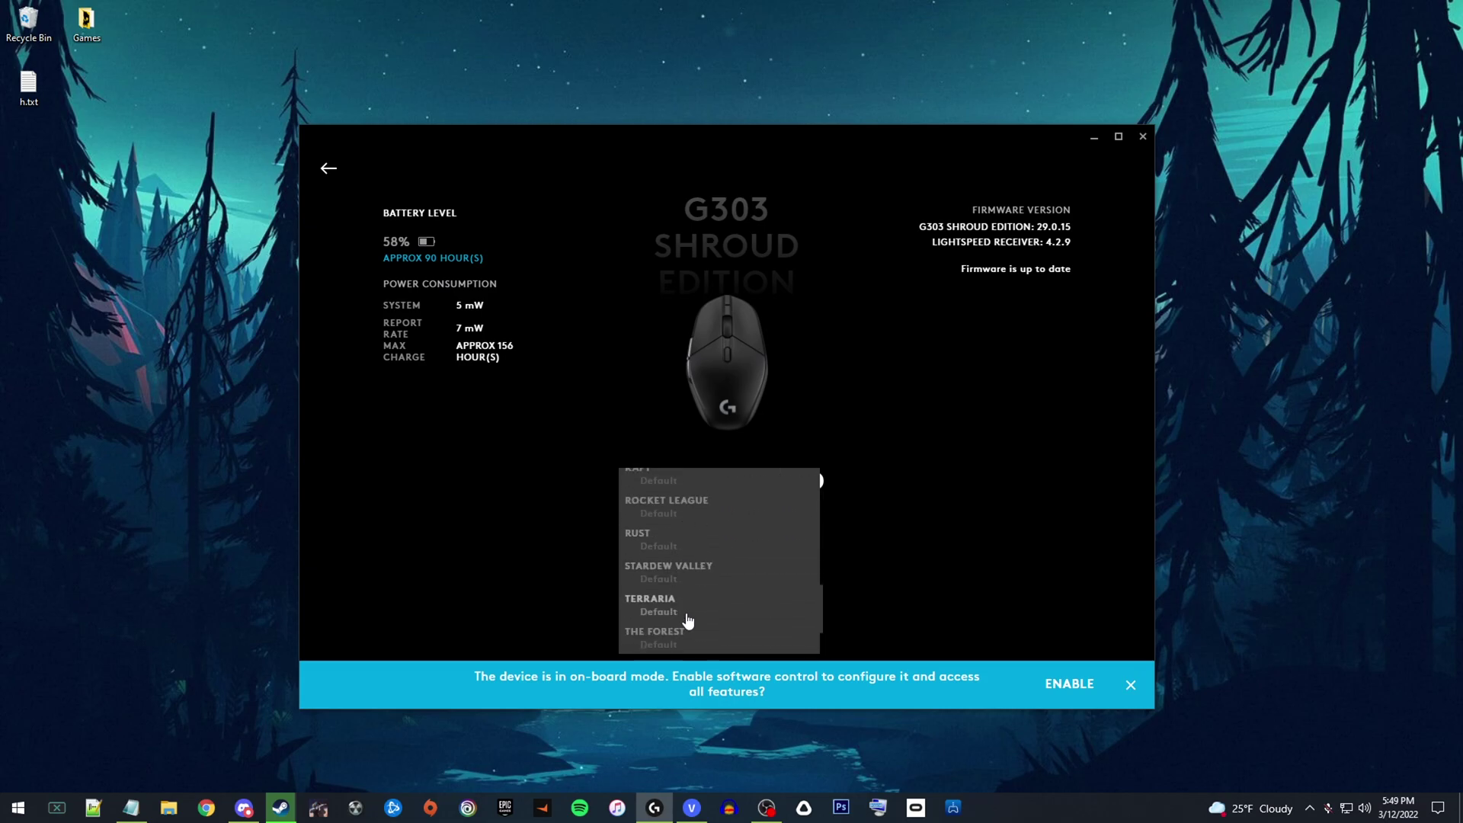
scroll(685, 579, "up", 8)
scroll(675, 549, "down", 6)
scroll(671, 534, "up", 6)
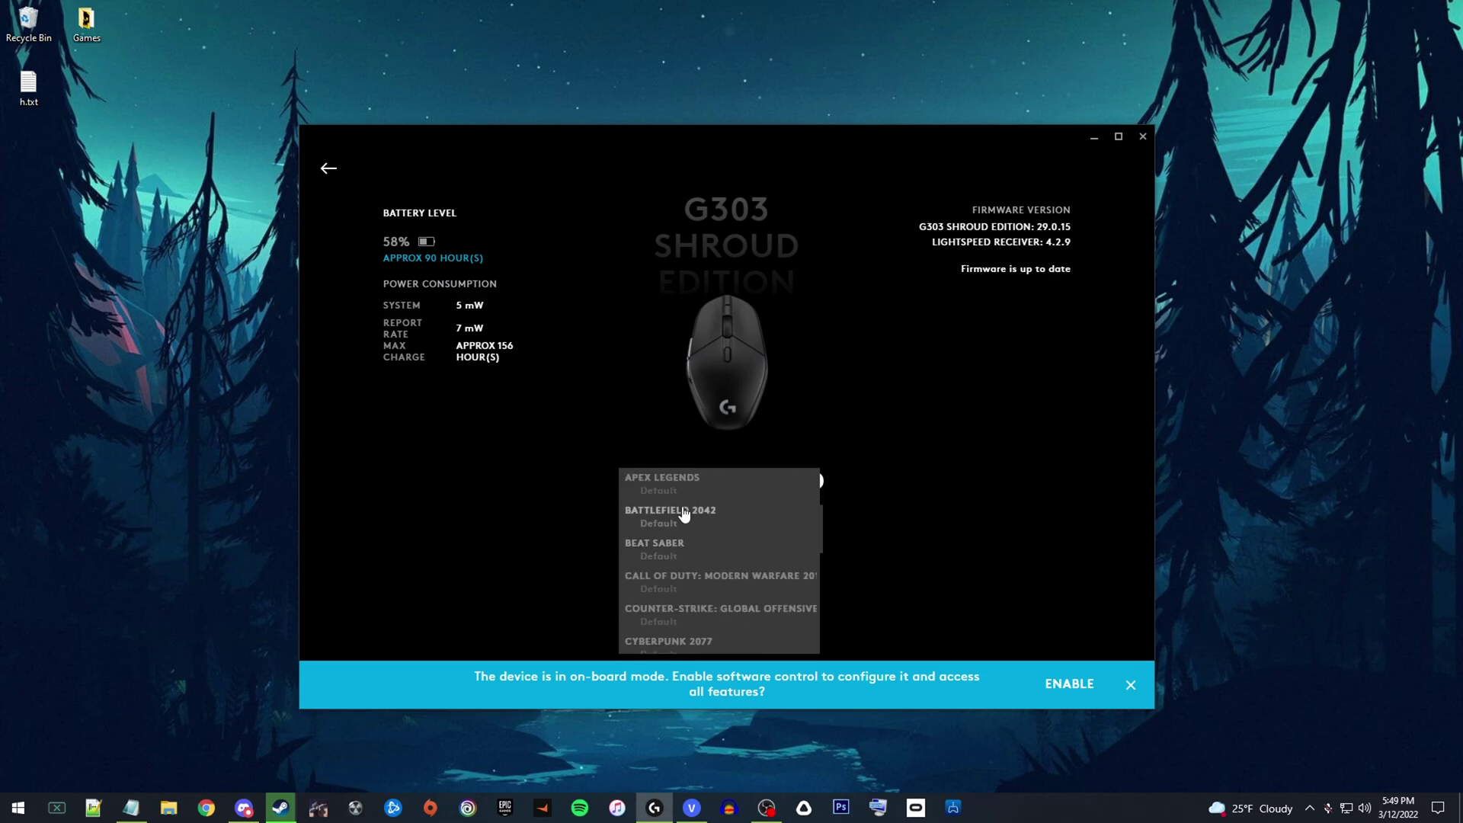
Leave slot 1 unchanged, revisit the G303 page from home, and close the G HUB window
left_click(561, 504)
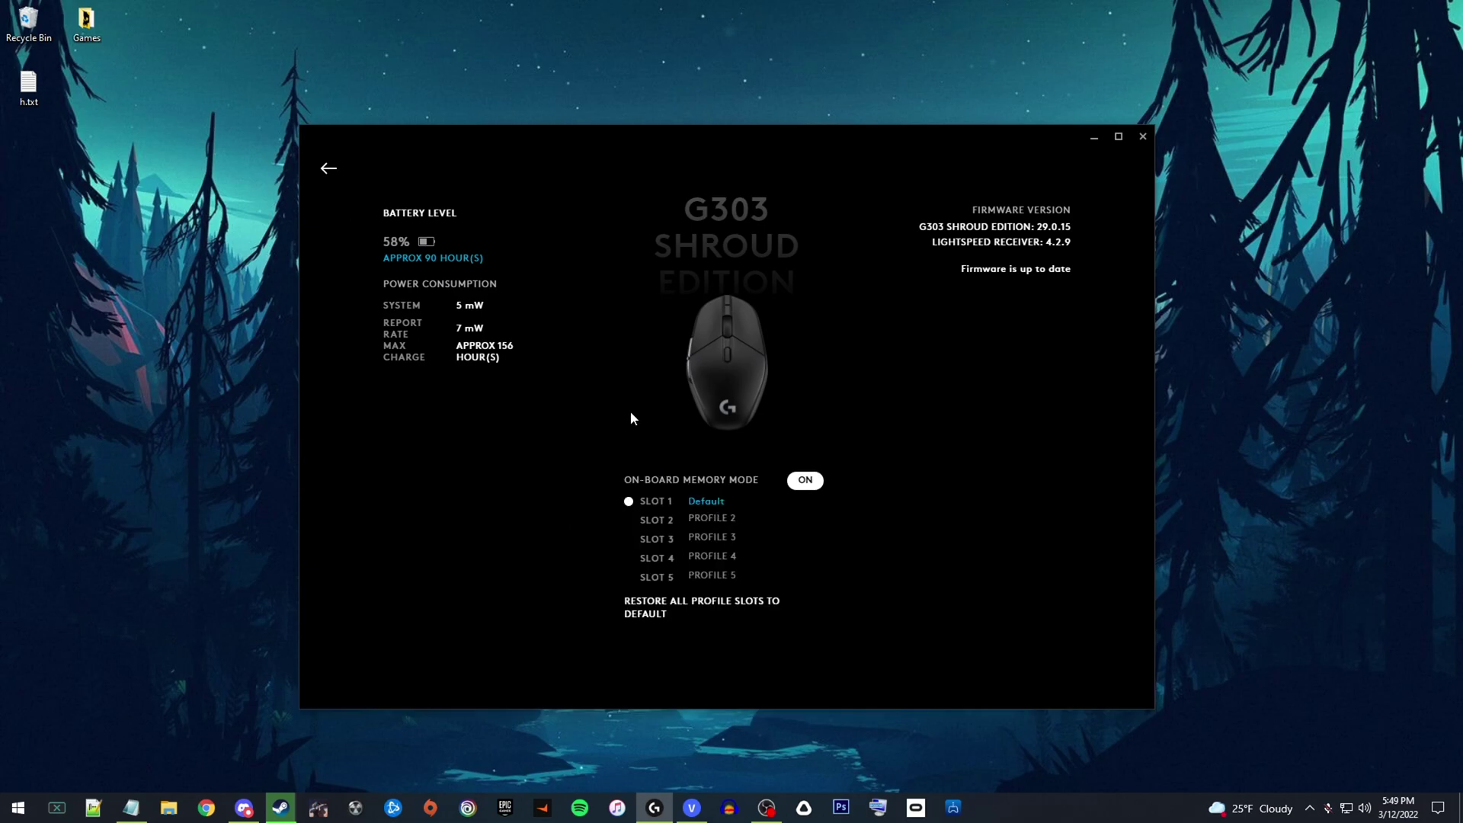
left_click(328, 168)
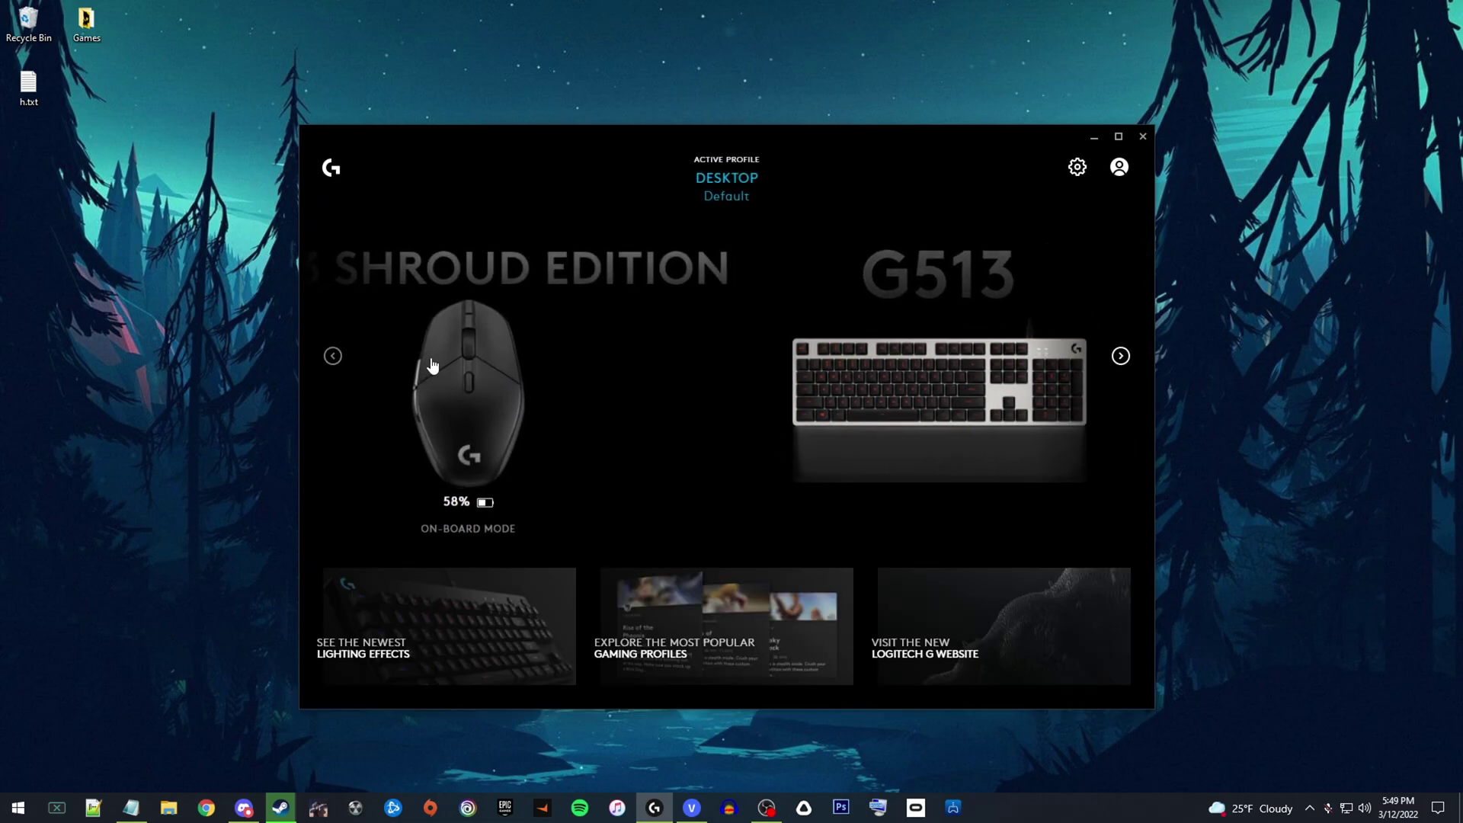
left_click(609, 438)
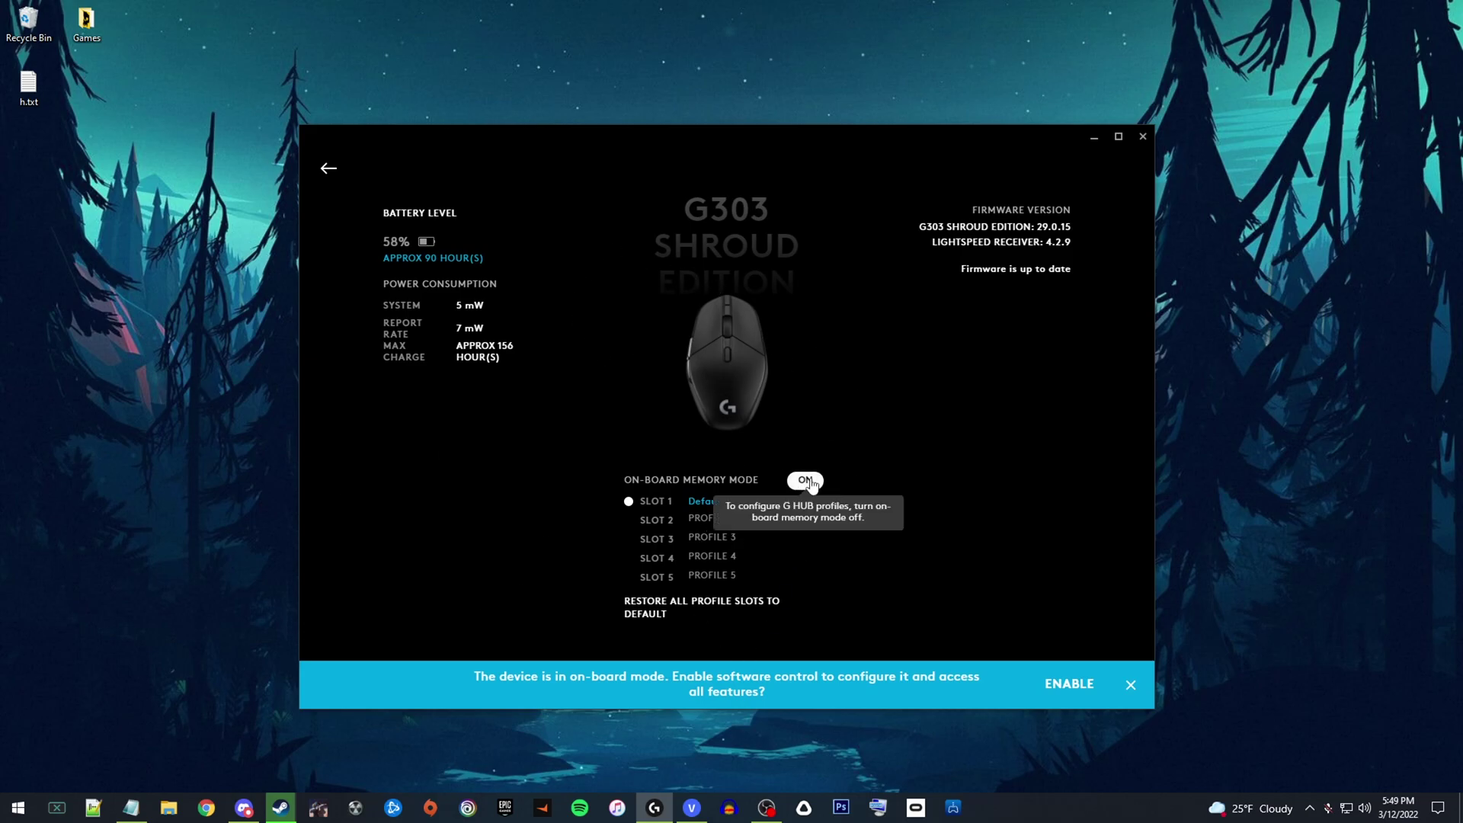
left_click(328, 167)
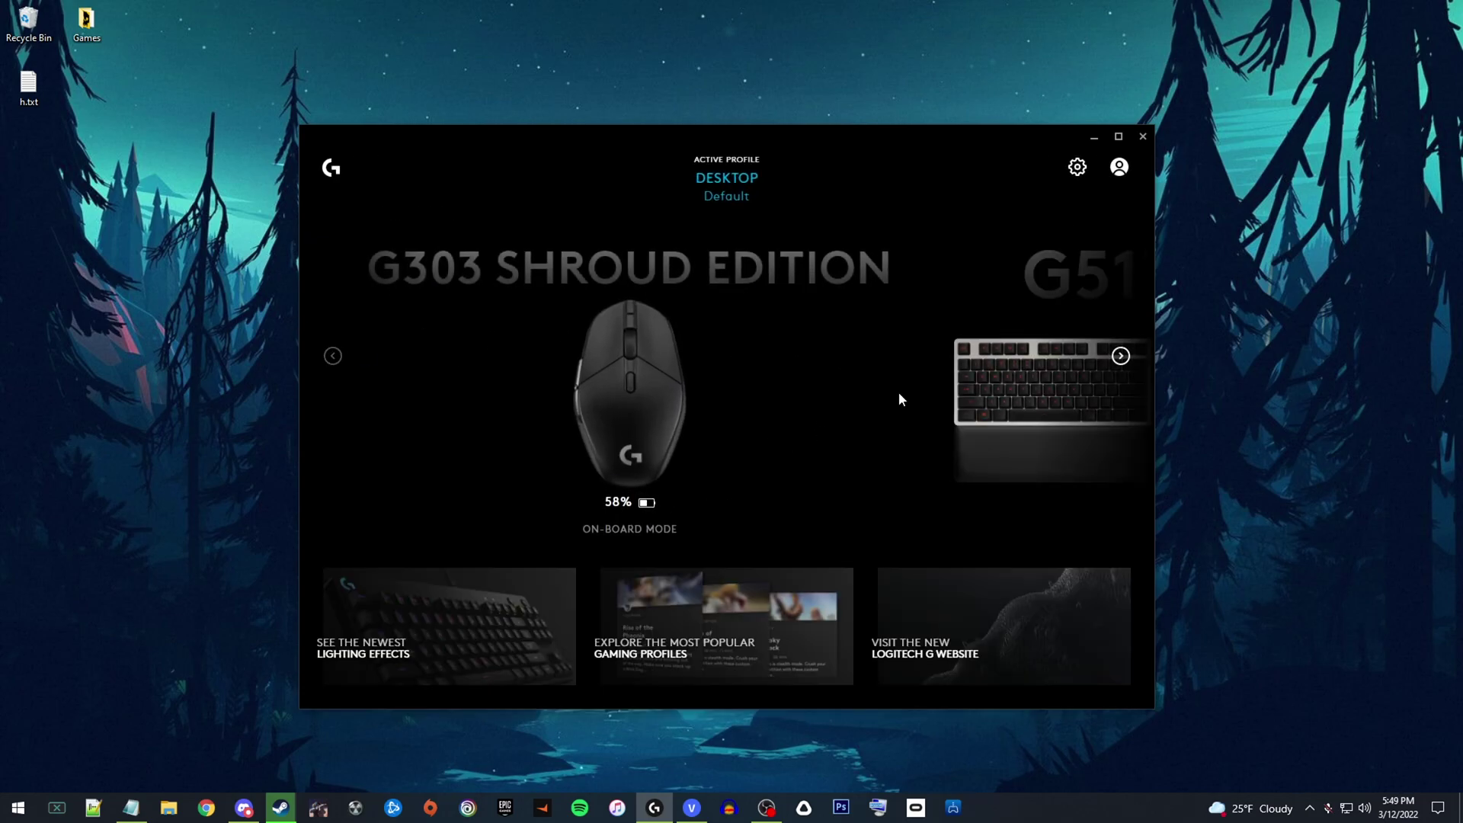
left_click(1143, 136)
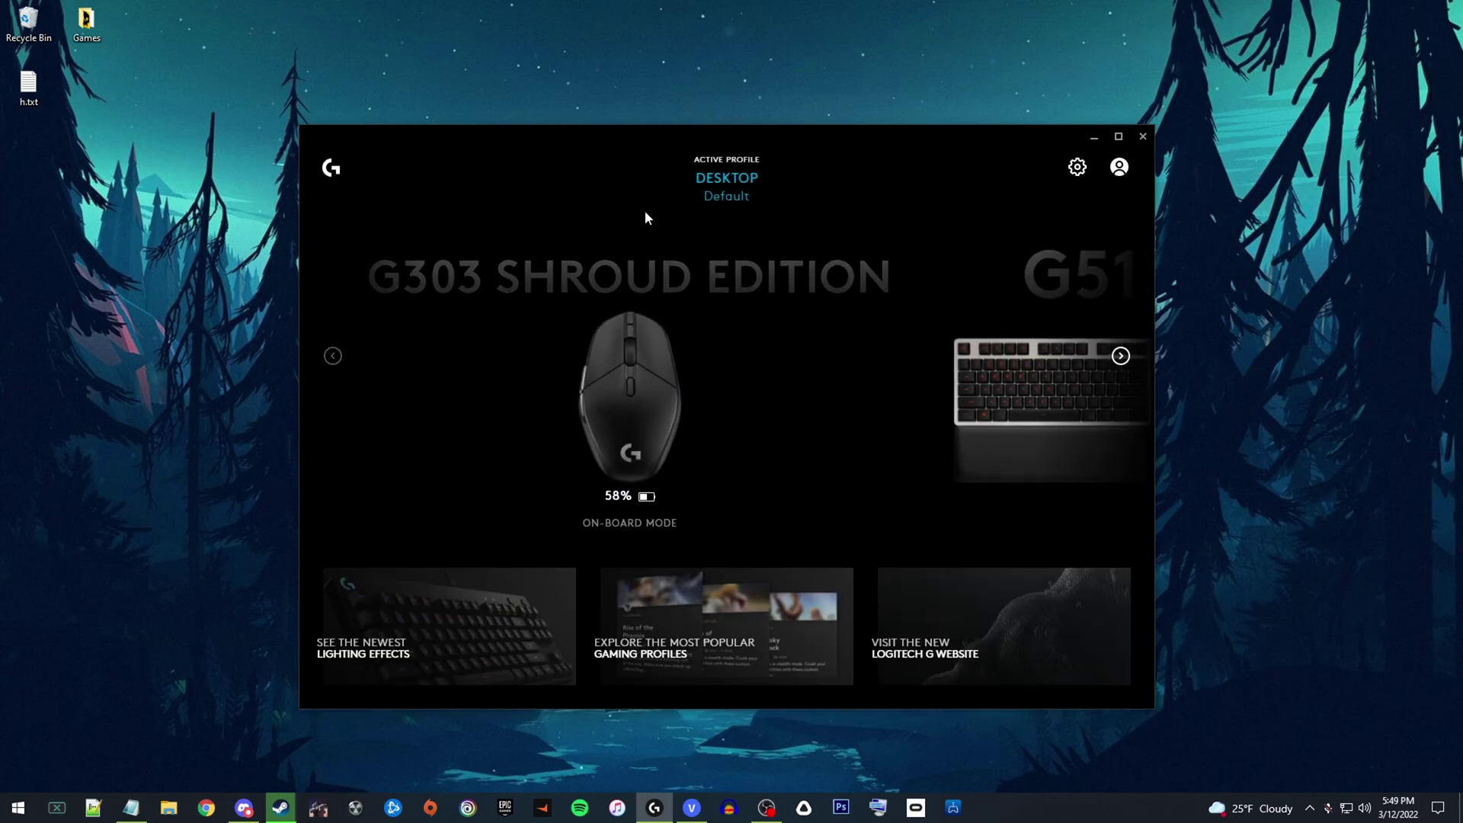